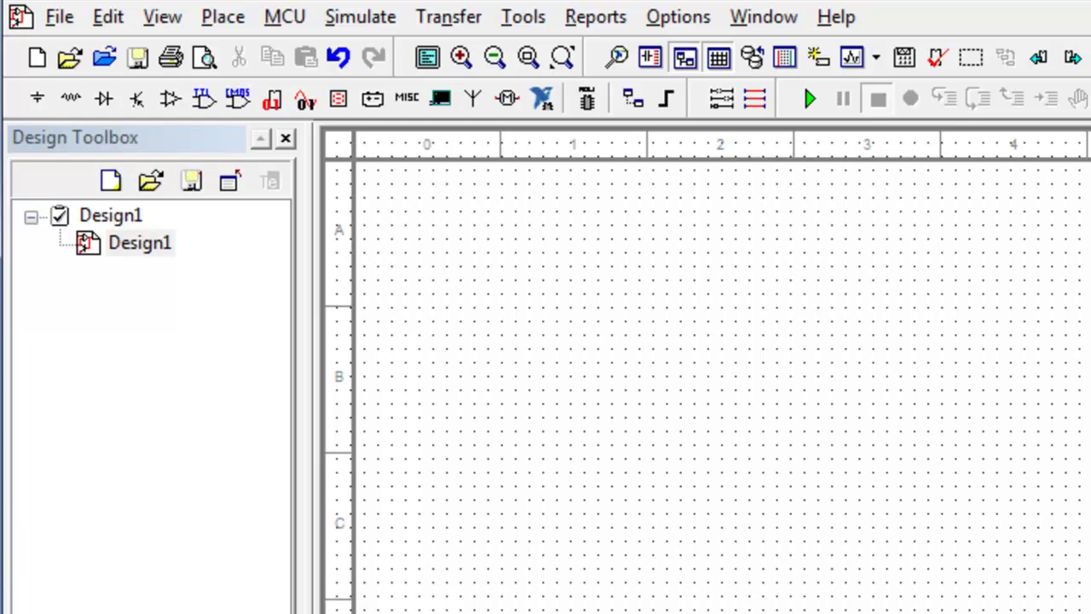
In the component browser, choose group TTL, family 74LS, and select the 74LS04D hex inverter
{"action": "left_click", "coordinate": [222, 24]}
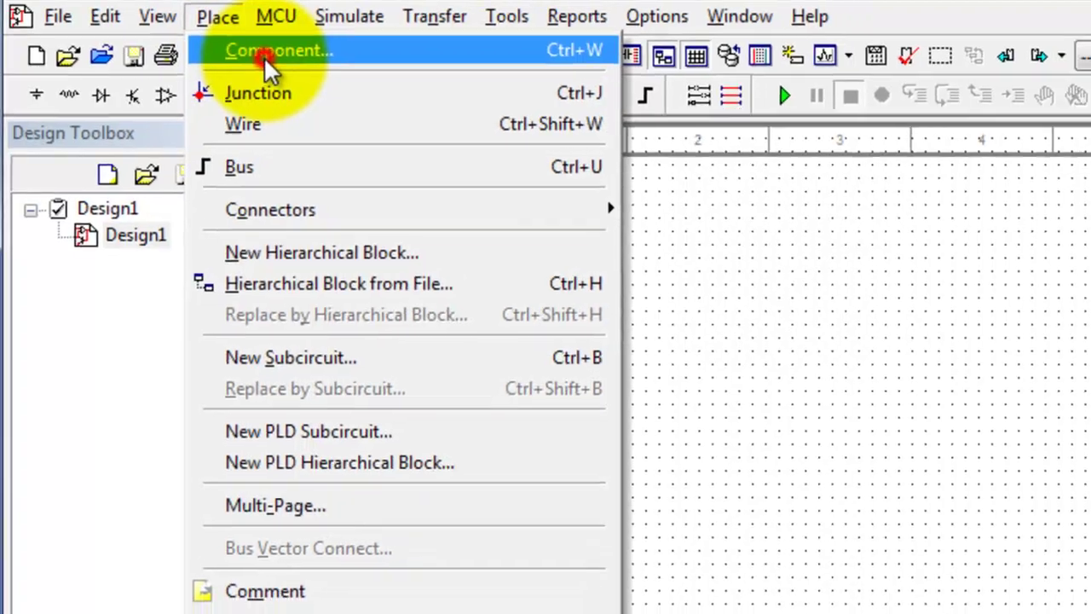
{"action": "left_click", "coordinate": [273, 56]}
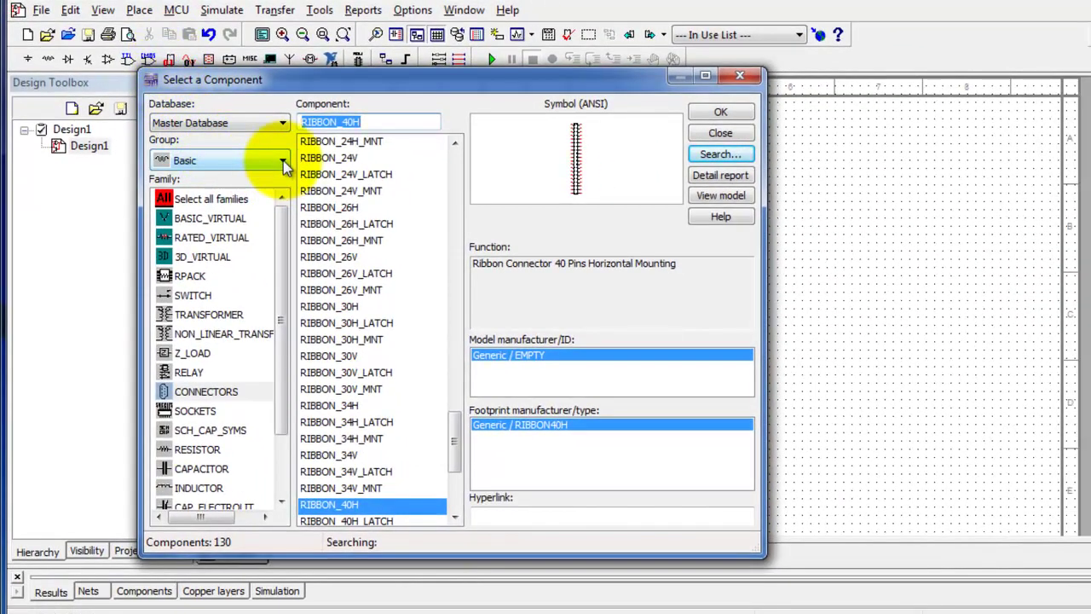
{"action": "left_click", "coordinate": [285, 161]}
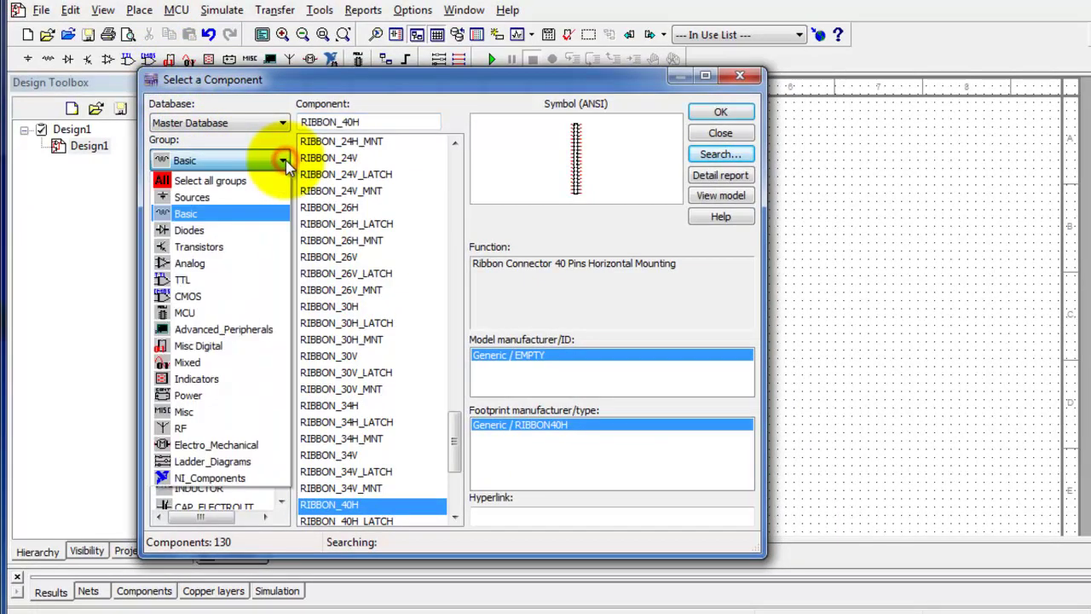
{"action": "left_click", "coordinate": [241, 283]}
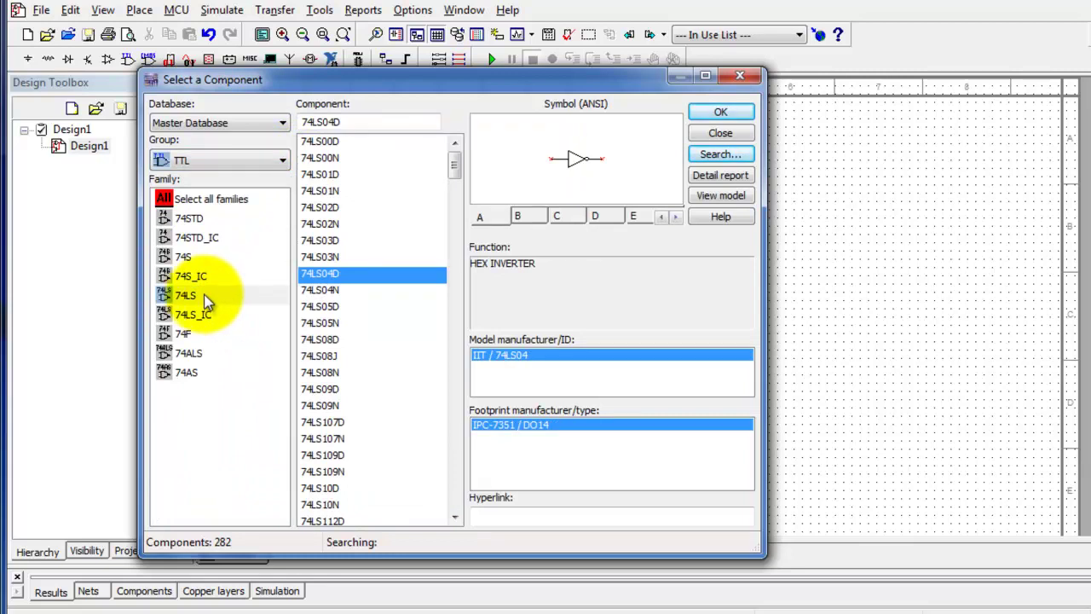
{"action": "left_click", "coordinate": [208, 303]}
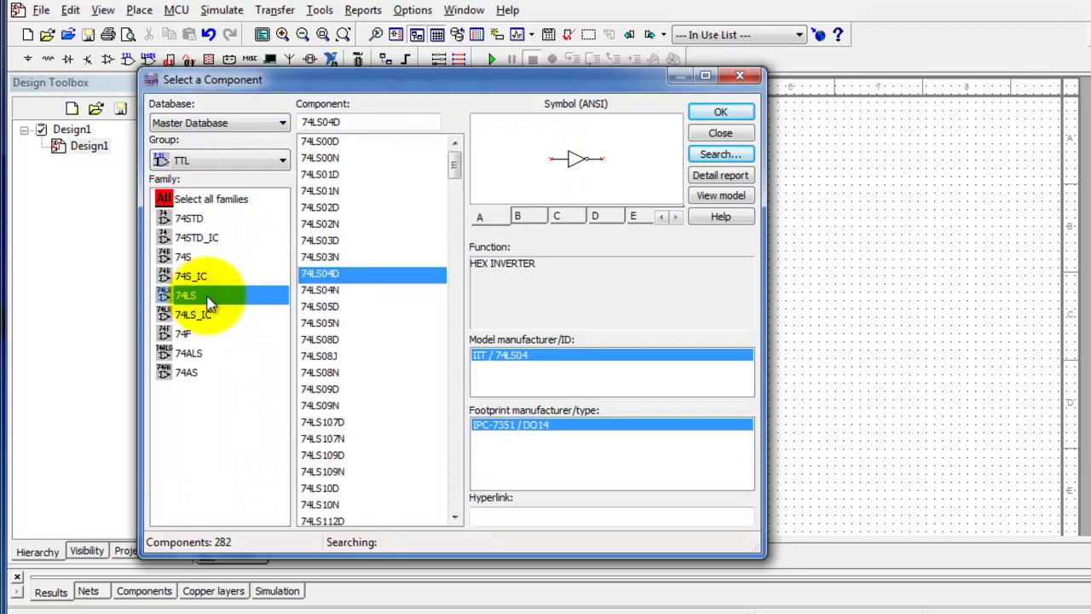
{"action": "left_click", "coordinate": [355, 276]}
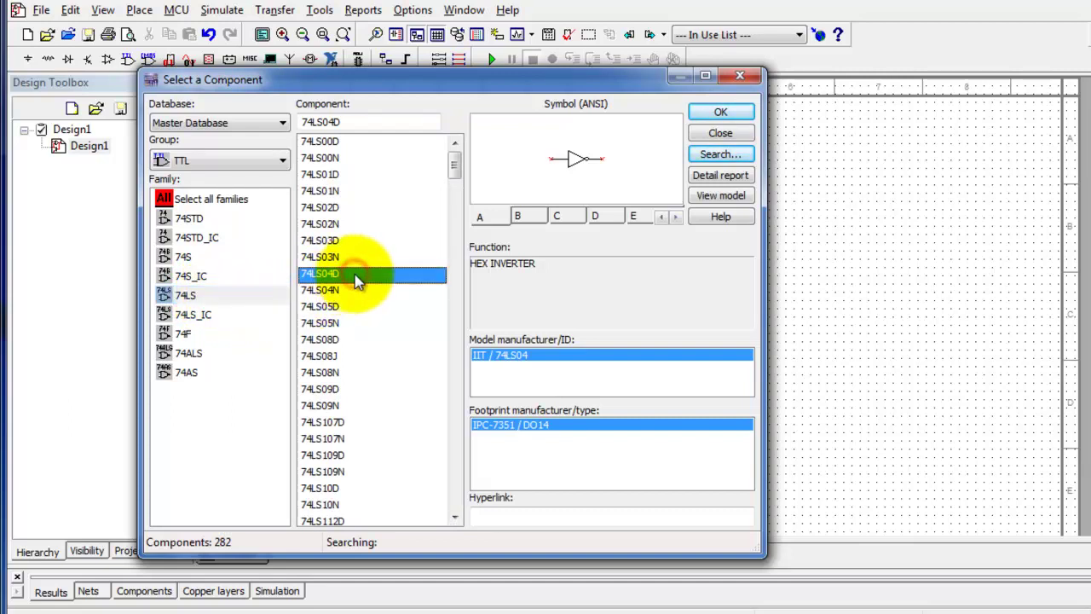
Place 74LS04D sections U1A, U1B and U1C diagonally down the sheet, then close the browser
{"action": "left_click", "coordinate": [722, 115]}
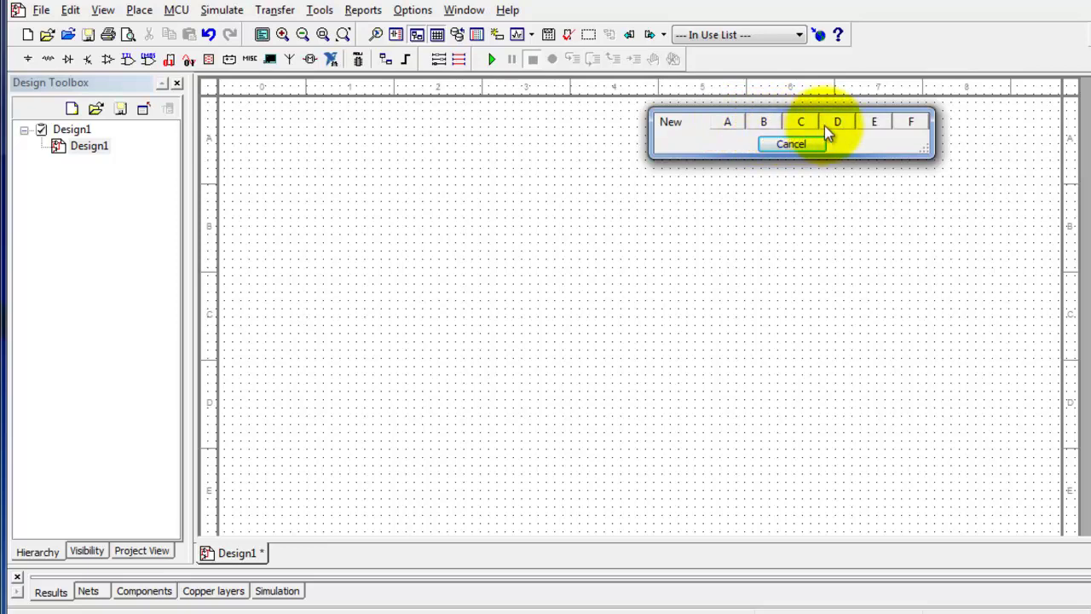
{"action": "left_click", "coordinate": [727, 124]}
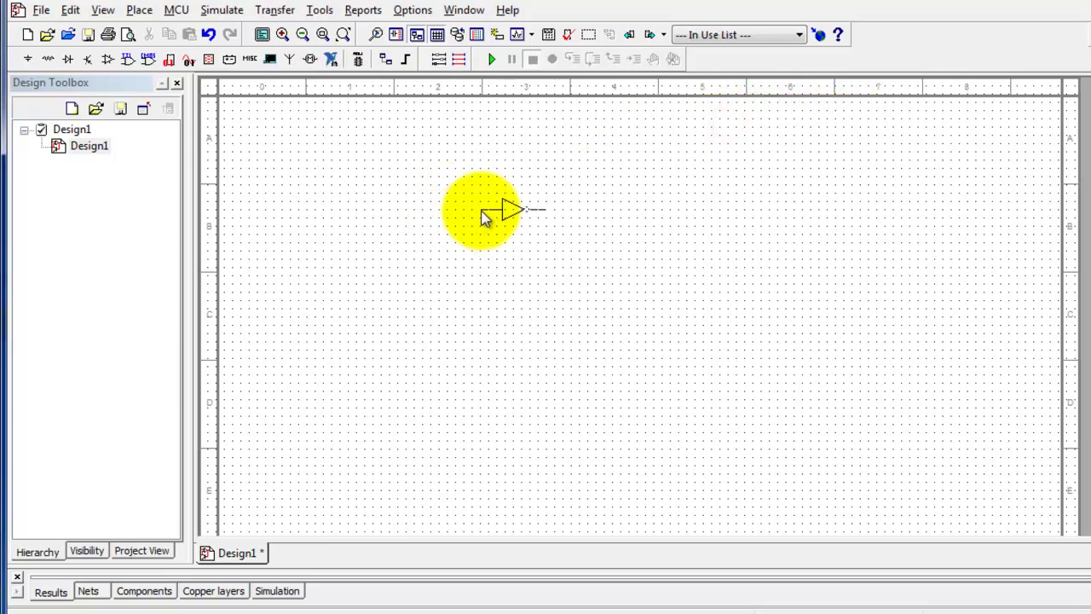
{"action": "left_click", "coordinate": [506, 219]}
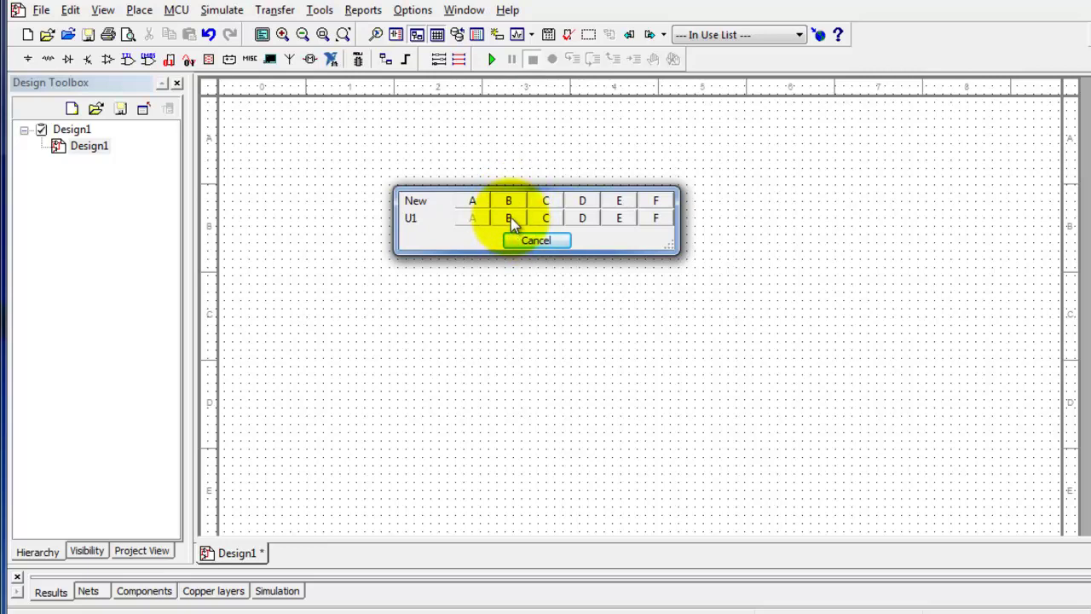
{"action": "left_click", "coordinate": [511, 219]}
{"action": "left_click", "coordinate": [511, 213]}
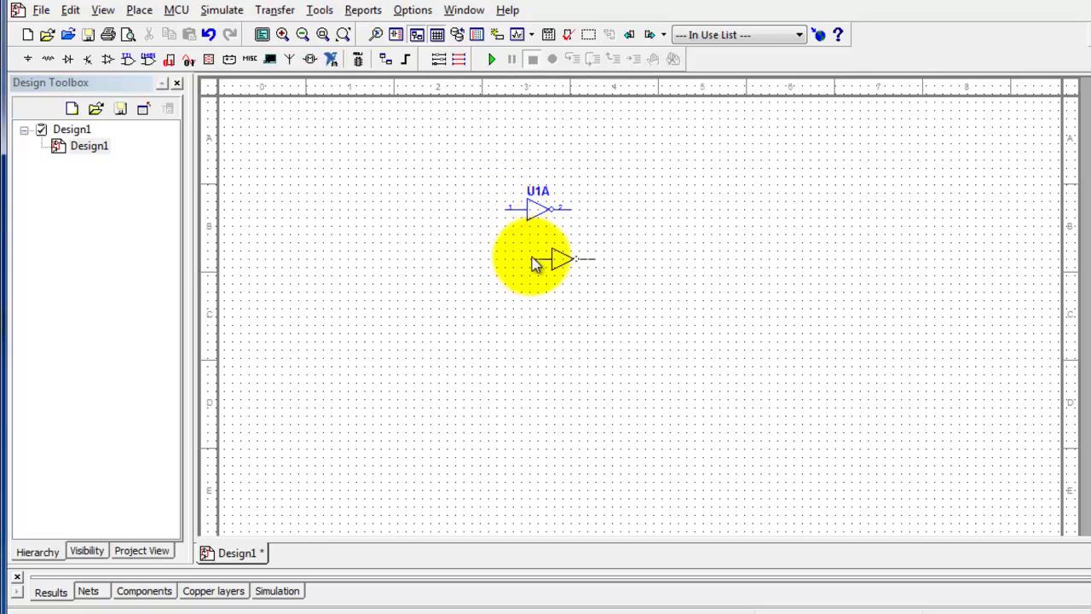
{"action": "left_click", "coordinate": [538, 262]}
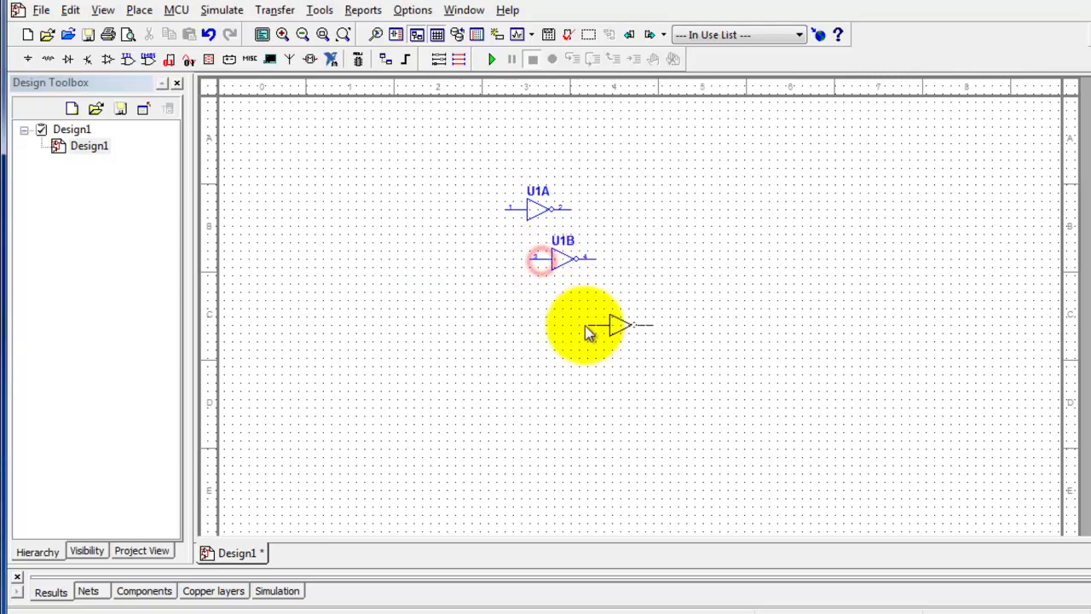
{"action": "left_click", "coordinate": [580, 312]}
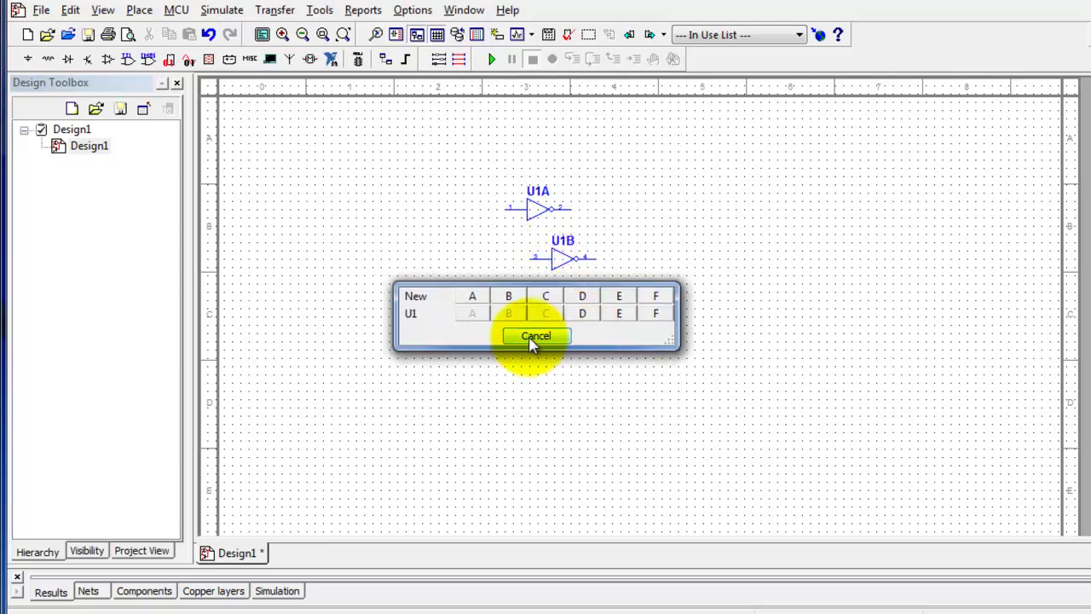
{"action": "left_click", "coordinate": [531, 337]}
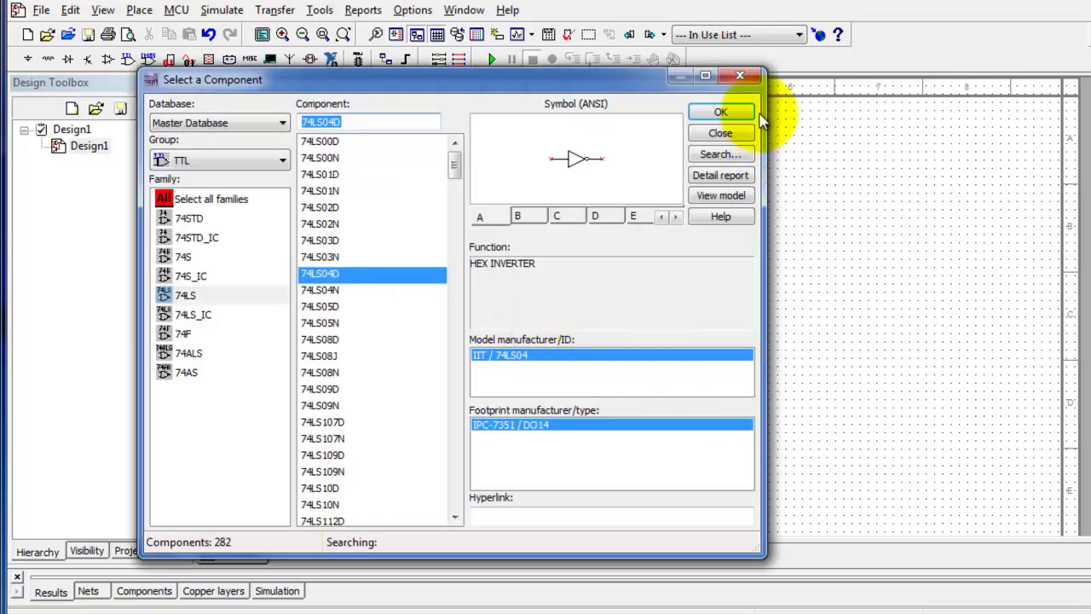
{"action": "left_click", "coordinate": [755, 79]}
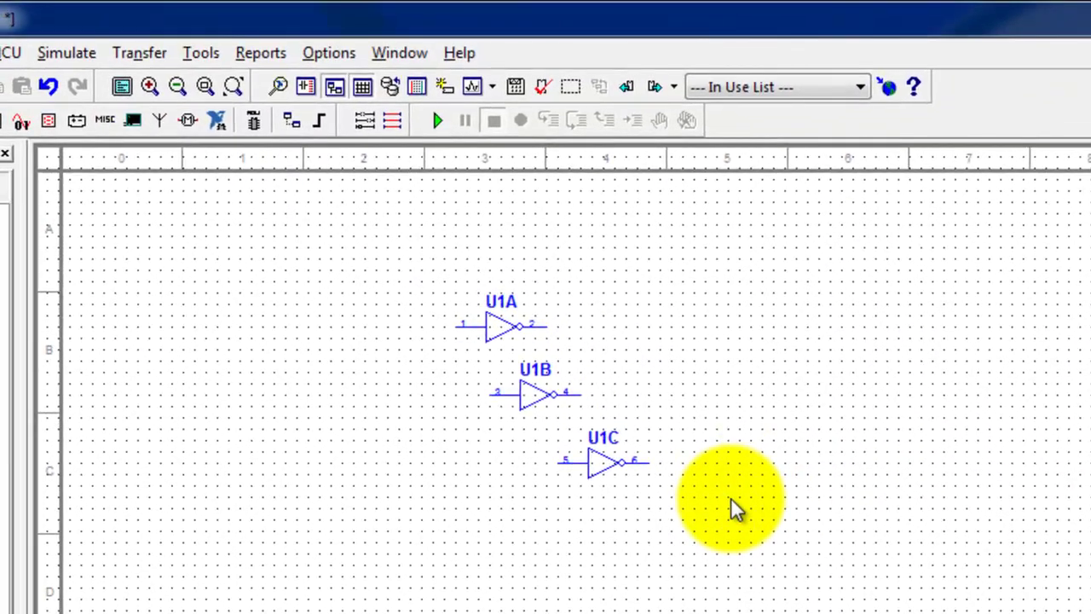
{"action": "left_click", "coordinate": [341, 55]}
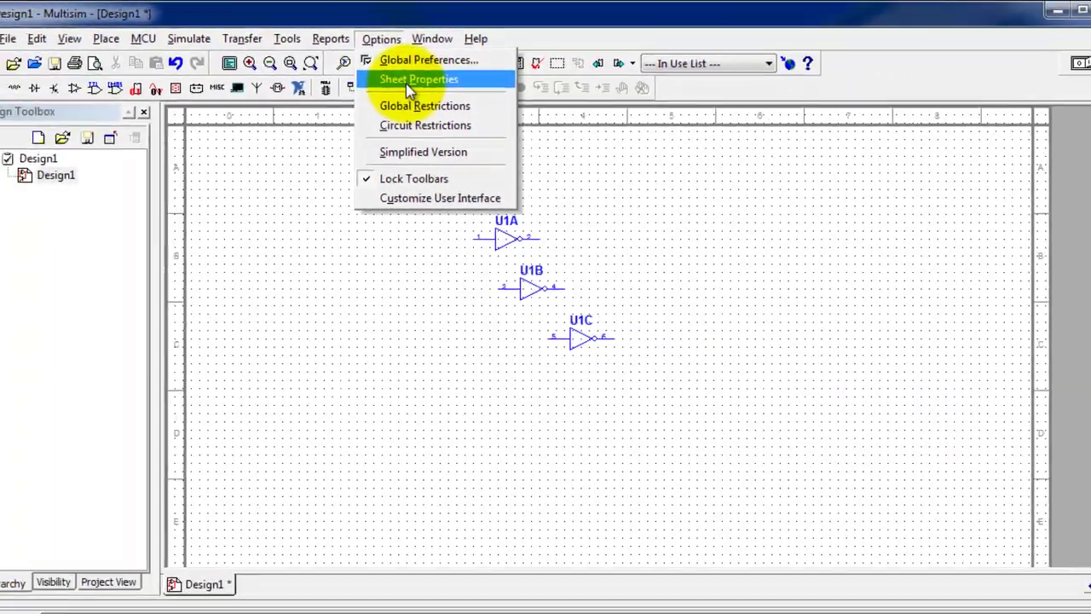
{"action": "left_click", "coordinate": [375, 109]}
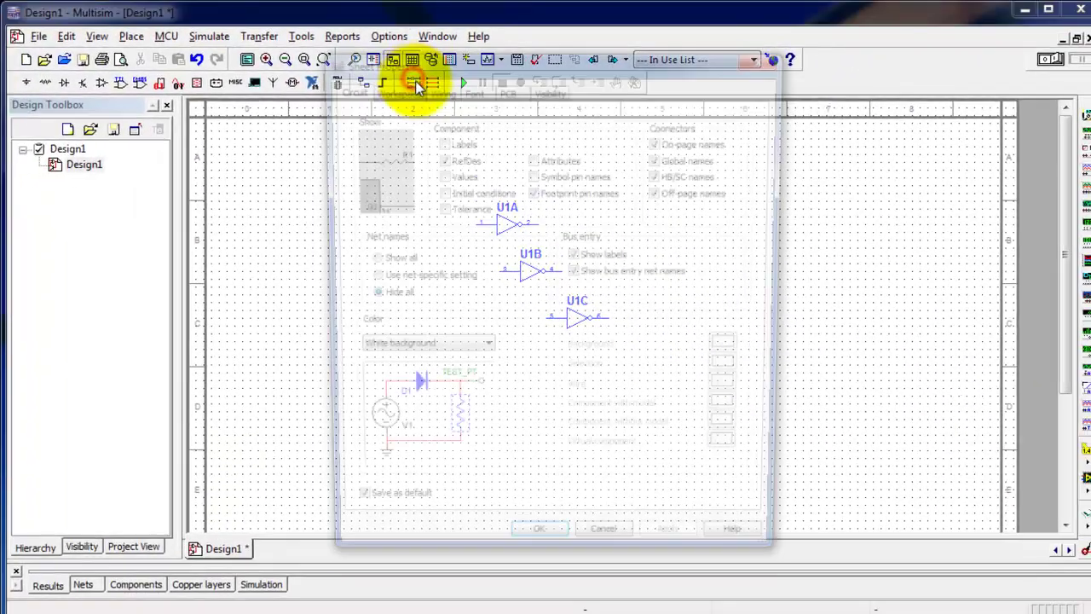
{"action": "left_click_drag", "start_coordinate": [551, 64], "coordinate": [857, 68]}
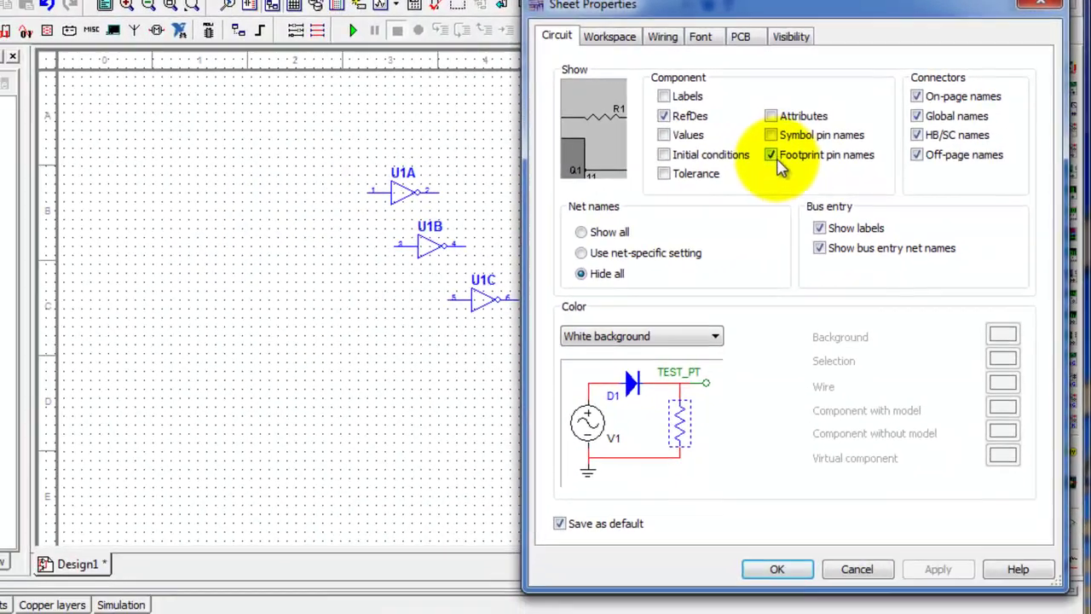
{"action": "left_click", "coordinate": [711, 184]}
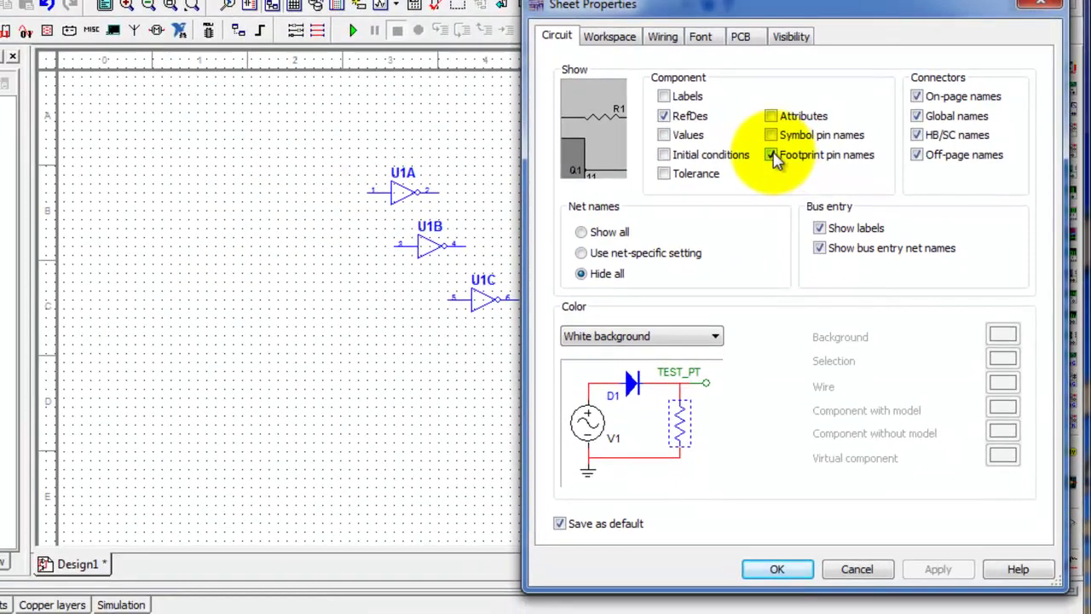
{"action": "left_click", "coordinate": [945, 571]}
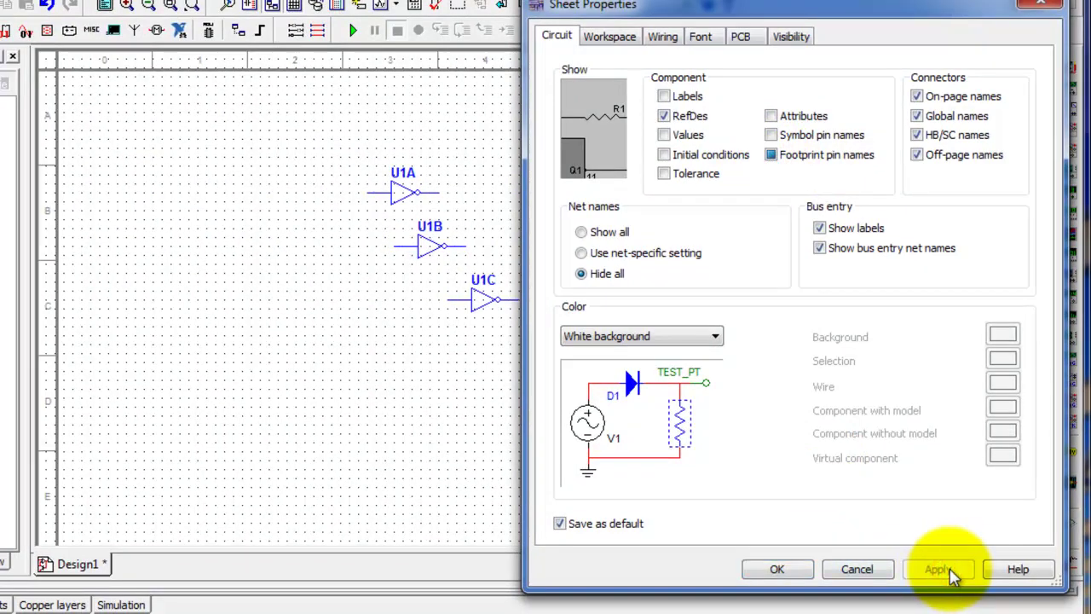
{"action": "left_click", "coordinate": [774, 159]}
{"action": "left_click", "coordinate": [937, 564]}
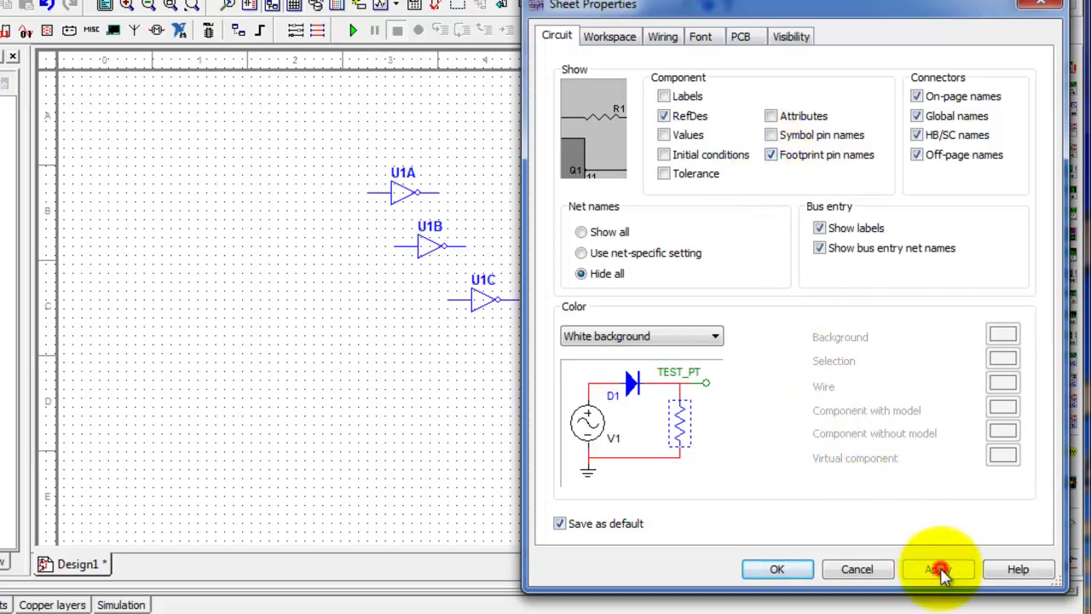
{"action": "left_click", "coordinate": [770, 573]}
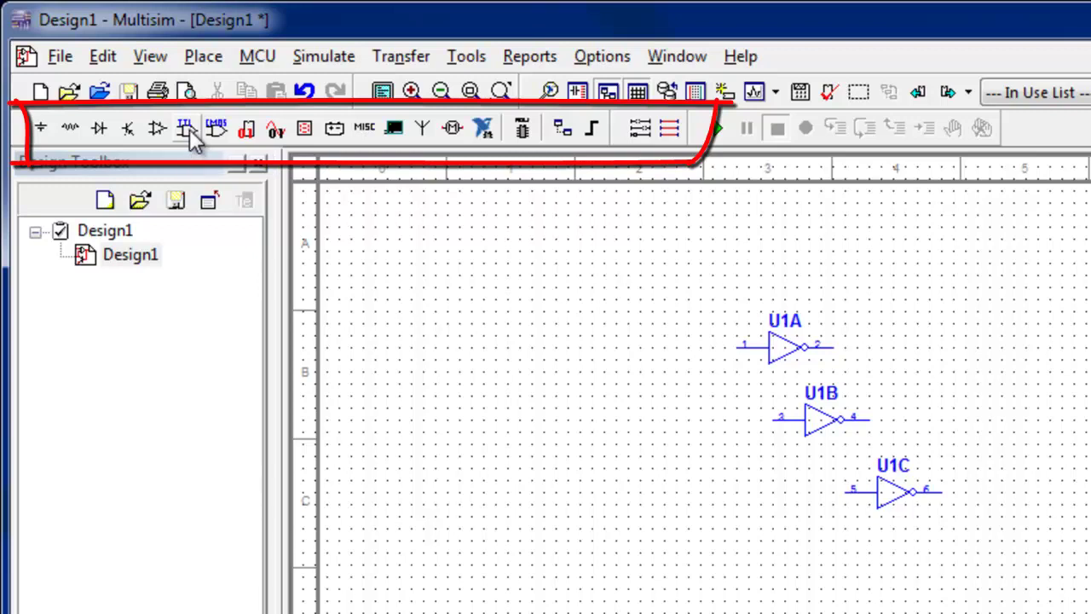
{"action": "left_click", "coordinate": [189, 132]}
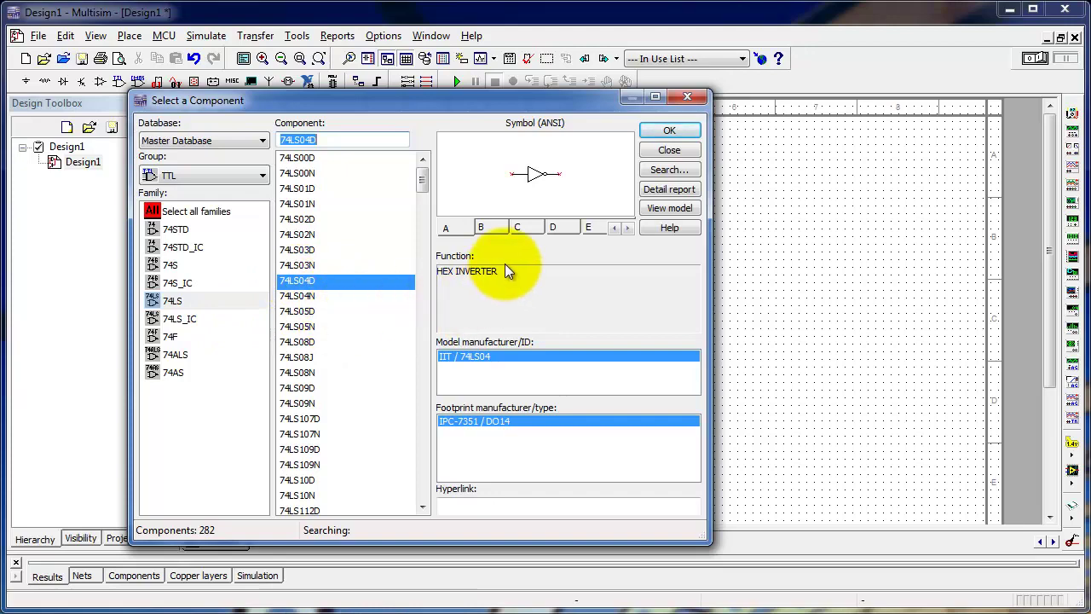
{"action": "left_click", "coordinate": [688, 97]}
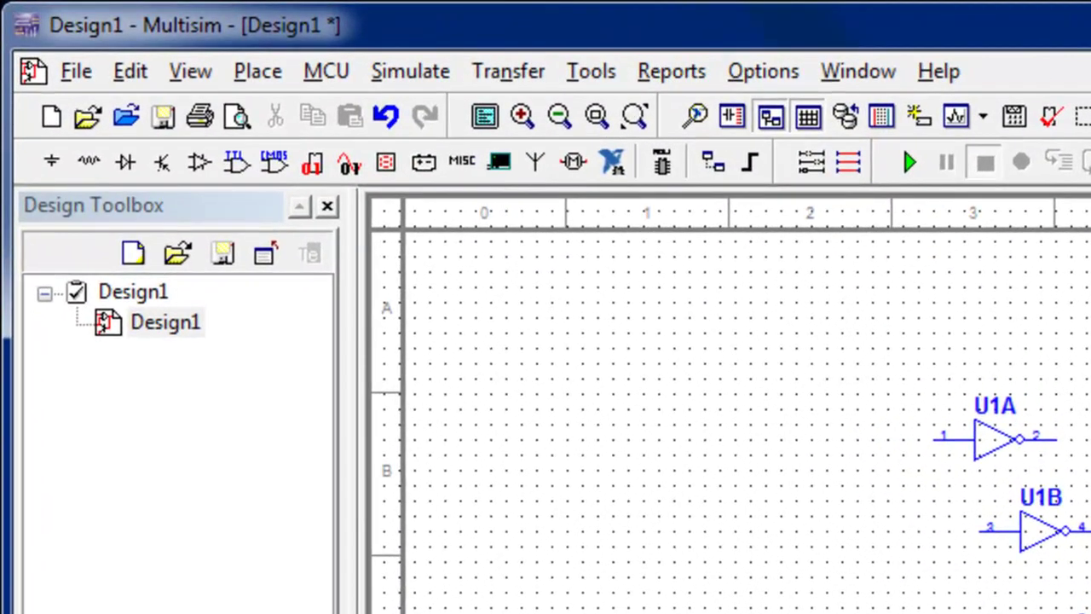
Set up a Component Search with family 74LS and function '2-input AND'
{"action": "left_click", "coordinate": [247, 74]}
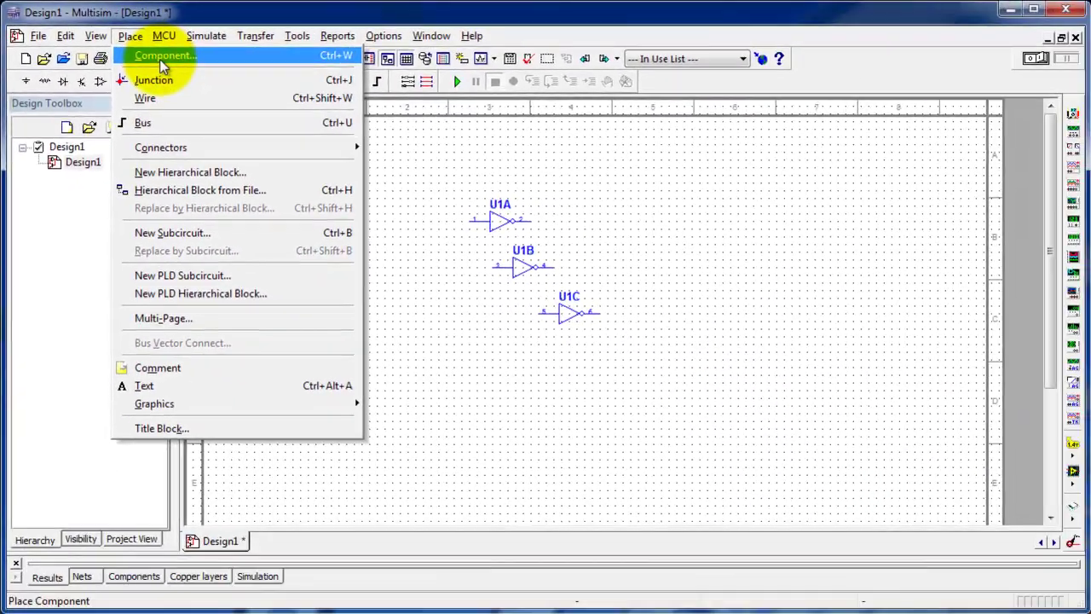
{"action": "left_click", "coordinate": [320, 111]}
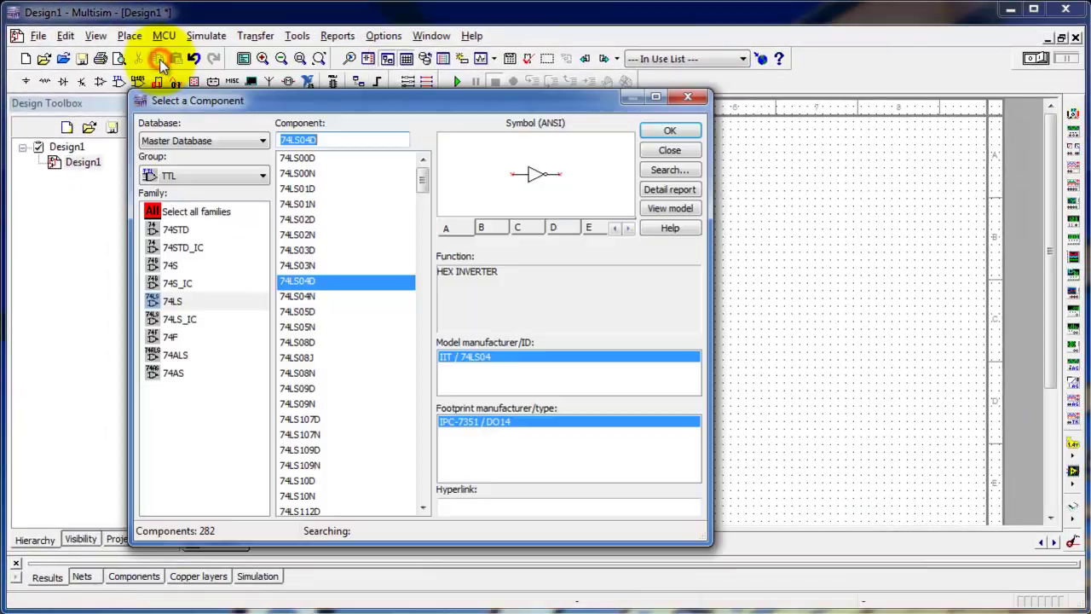
{"action": "left_click_drag", "start_coordinate": [520, 100], "coordinate": [624, 112]}
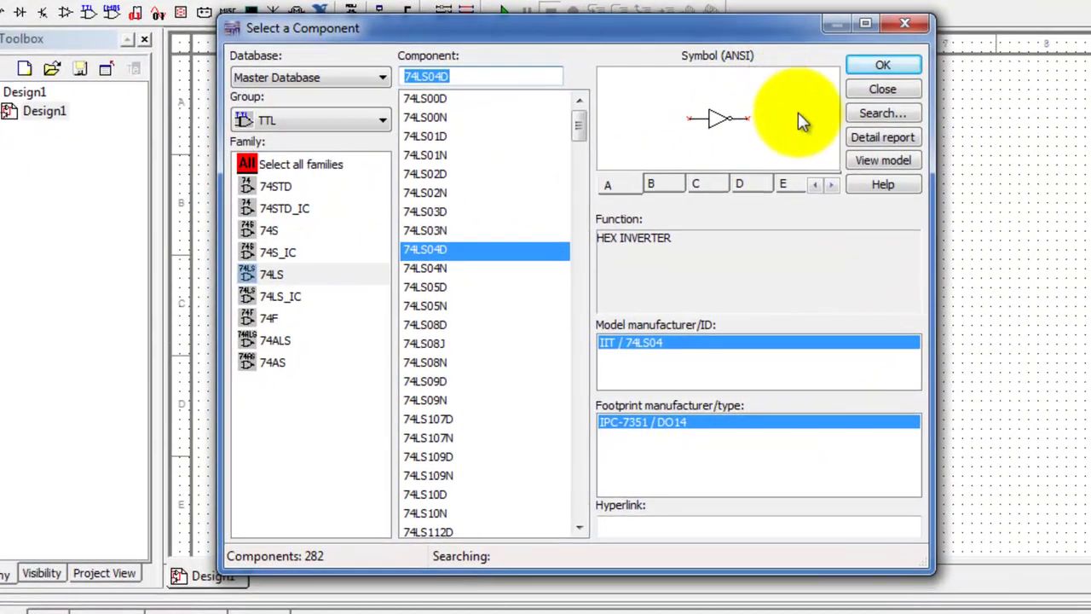
{"action": "left_click", "coordinate": [889, 110]}
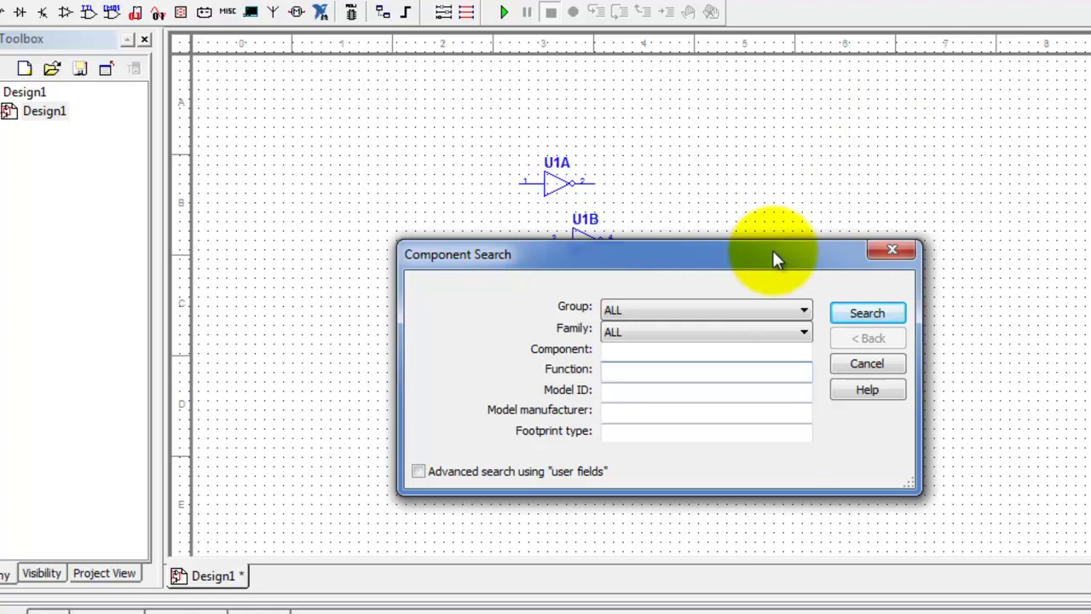
{"action": "left_click", "coordinate": [804, 333]}
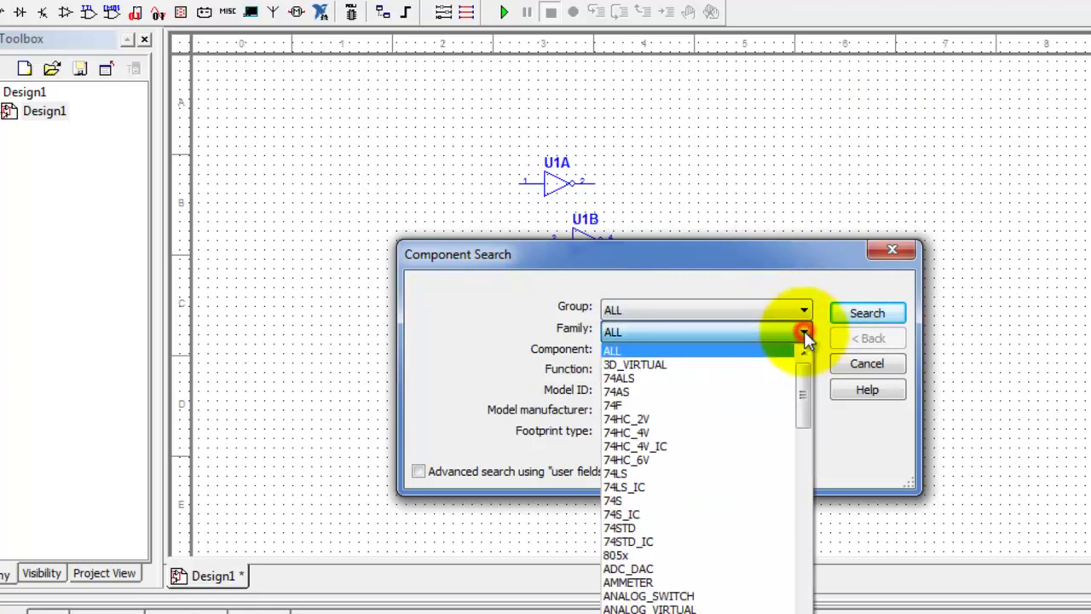
{"action": "left_click", "coordinate": [752, 475]}
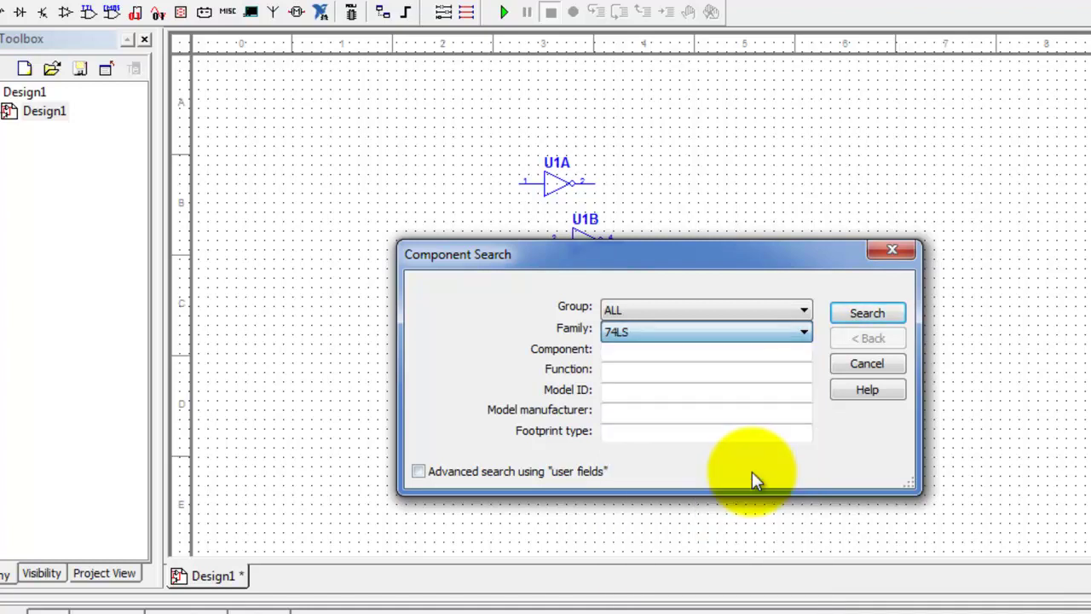
{"action": "left_click", "coordinate": [743, 370]}
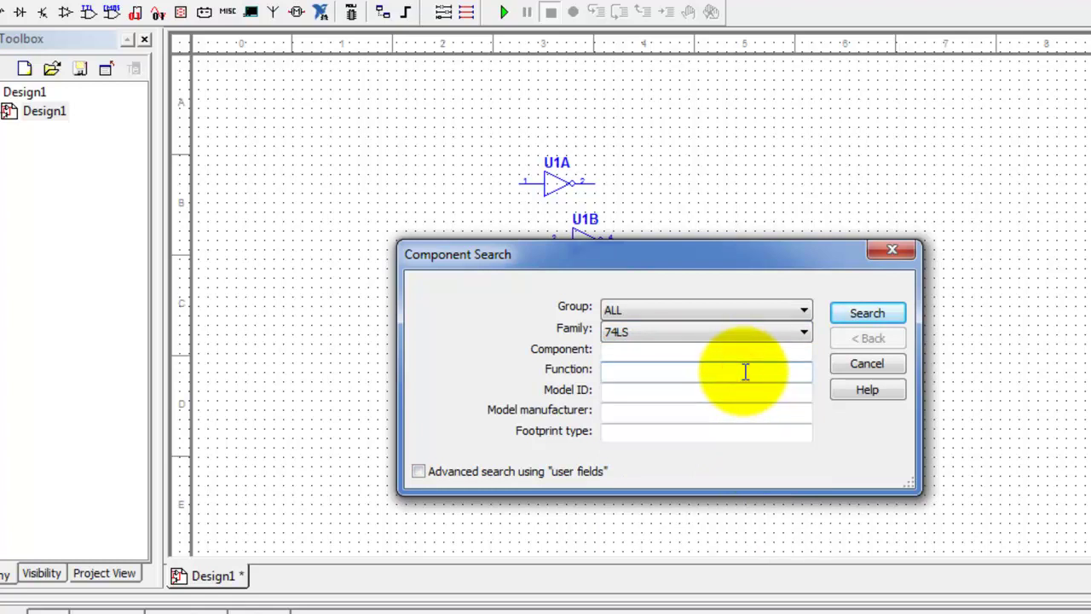
{"action": "type", "text": "2-input AND"}
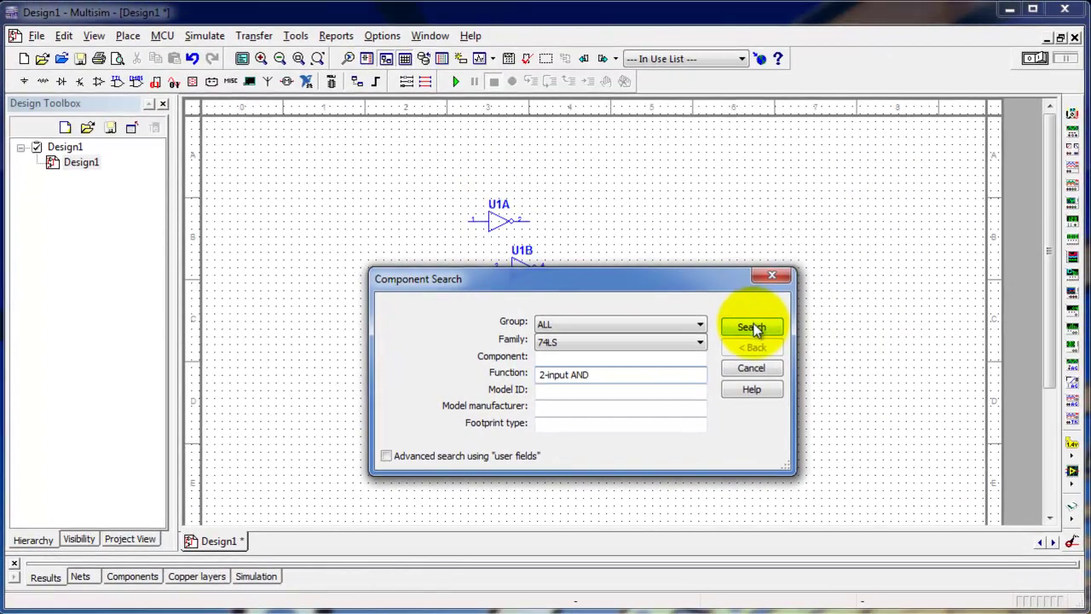
Run the search and choose the 74LS08D quad 2-input AND gate from the results
{"action": "left_click", "coordinate": [755, 330]}
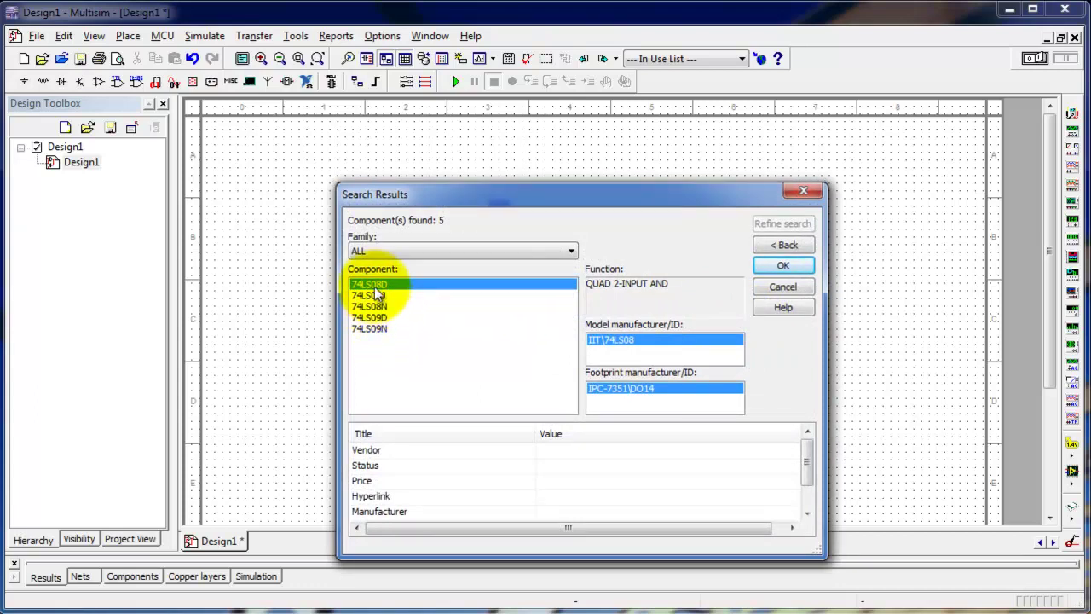
{"action": "left_click", "coordinate": [380, 321]}
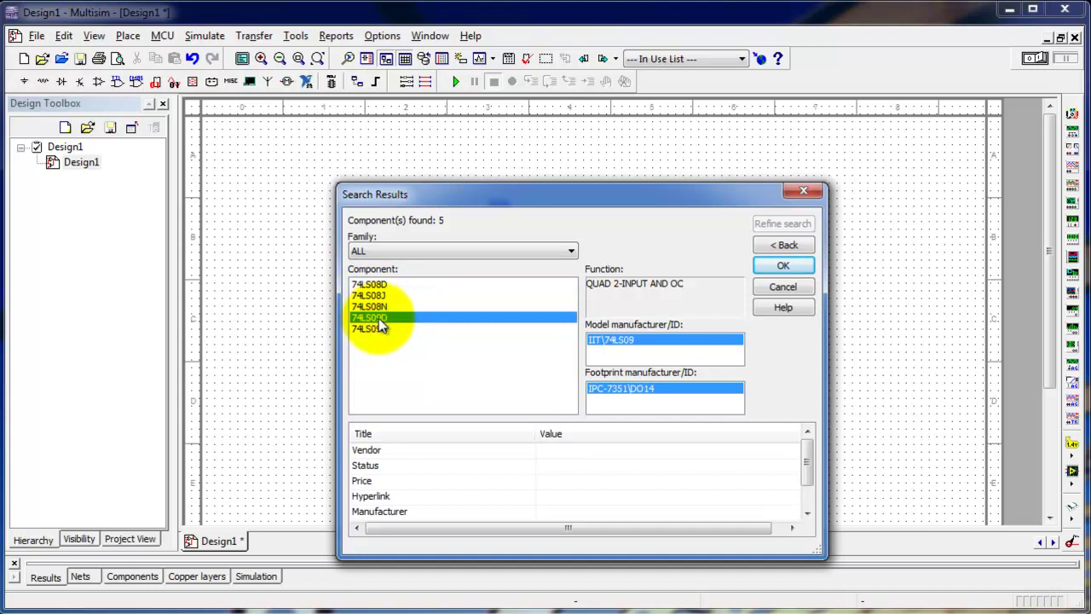
{"action": "left_click", "coordinate": [379, 285]}
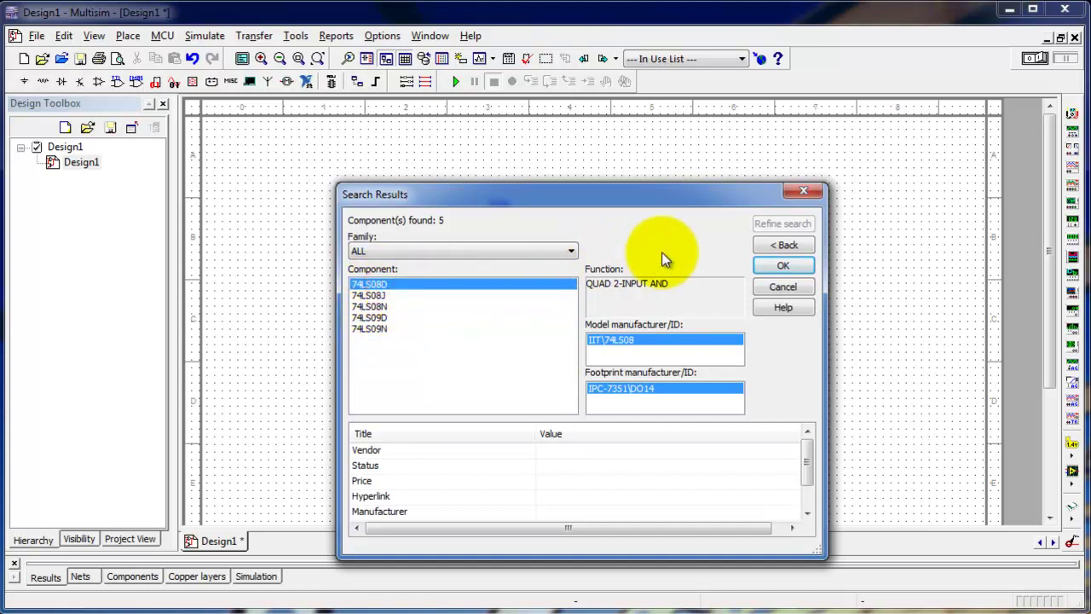
{"action": "left_click", "coordinate": [780, 266]}
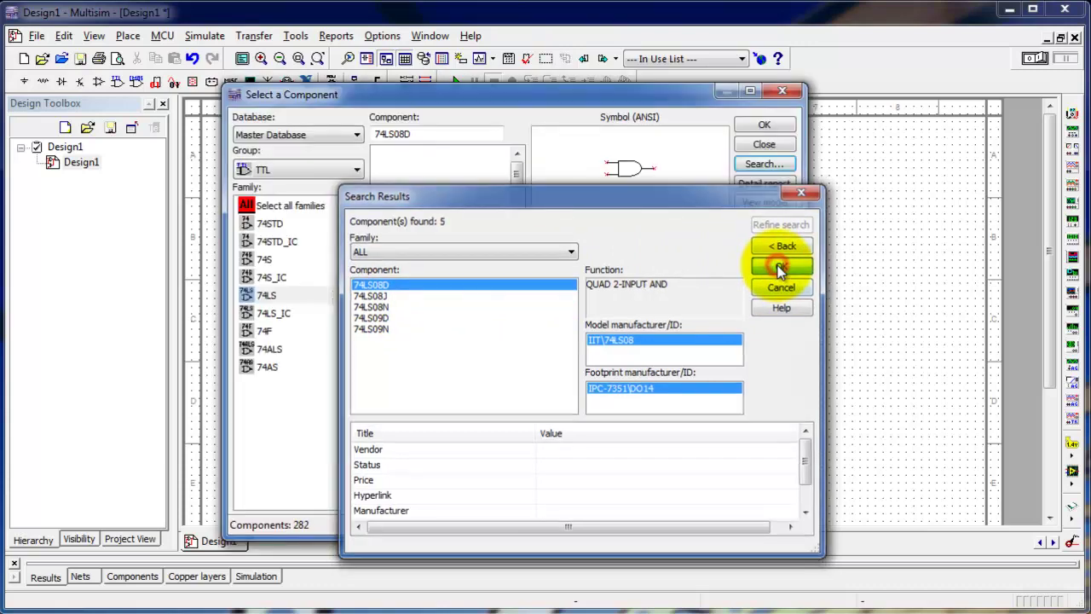
{"action": "left_click", "coordinate": [770, 123]}
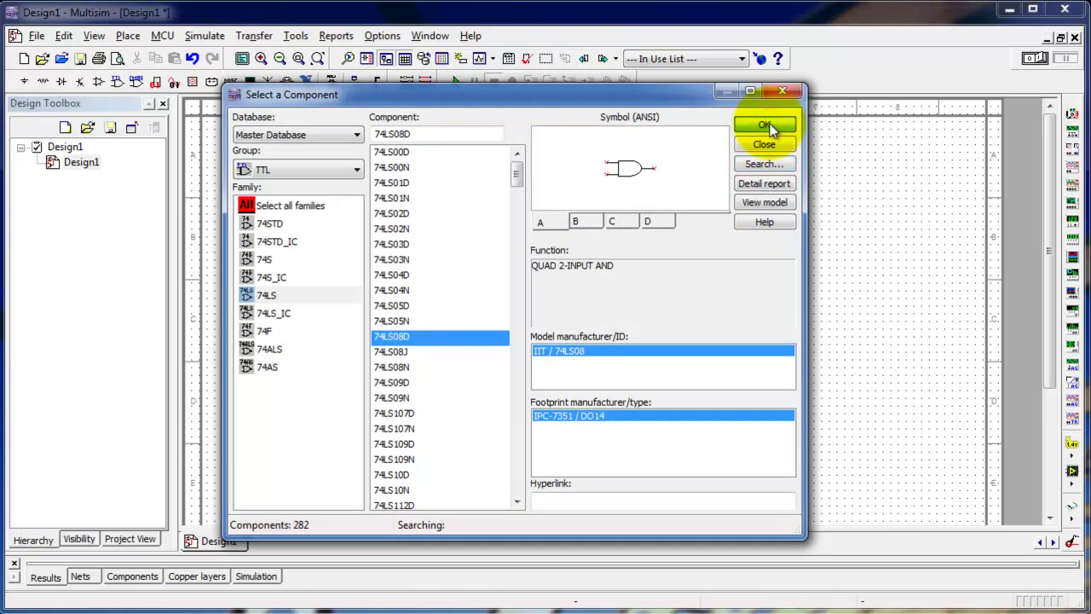
Place 74LS08 gates U2A and U2B, stacked, to the right of the inverters
{"action": "left_click", "coordinate": [770, 124]}
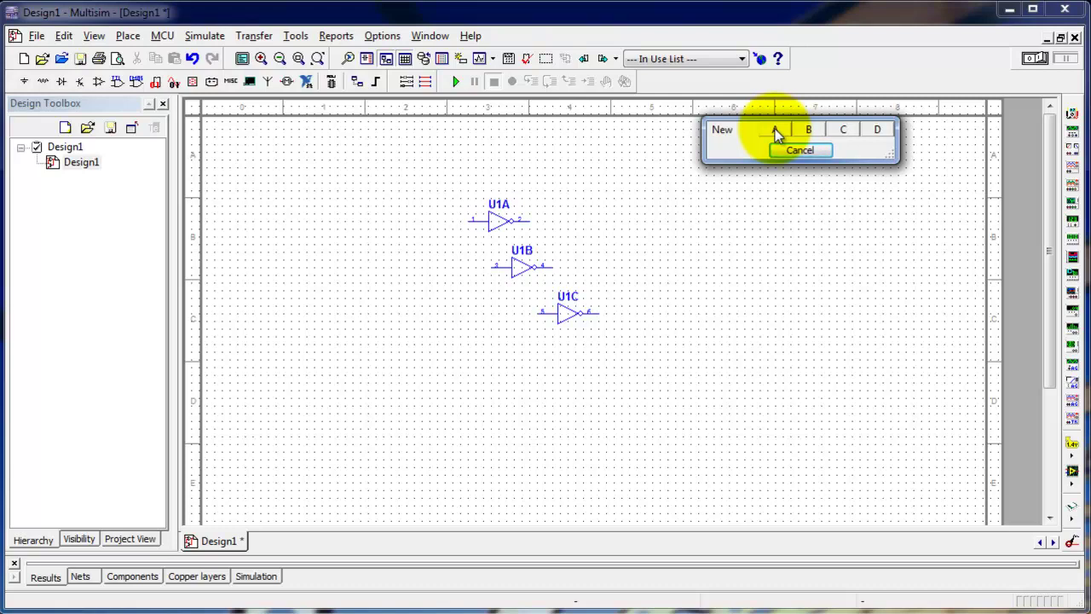
{"action": "left_click", "coordinate": [775, 128]}
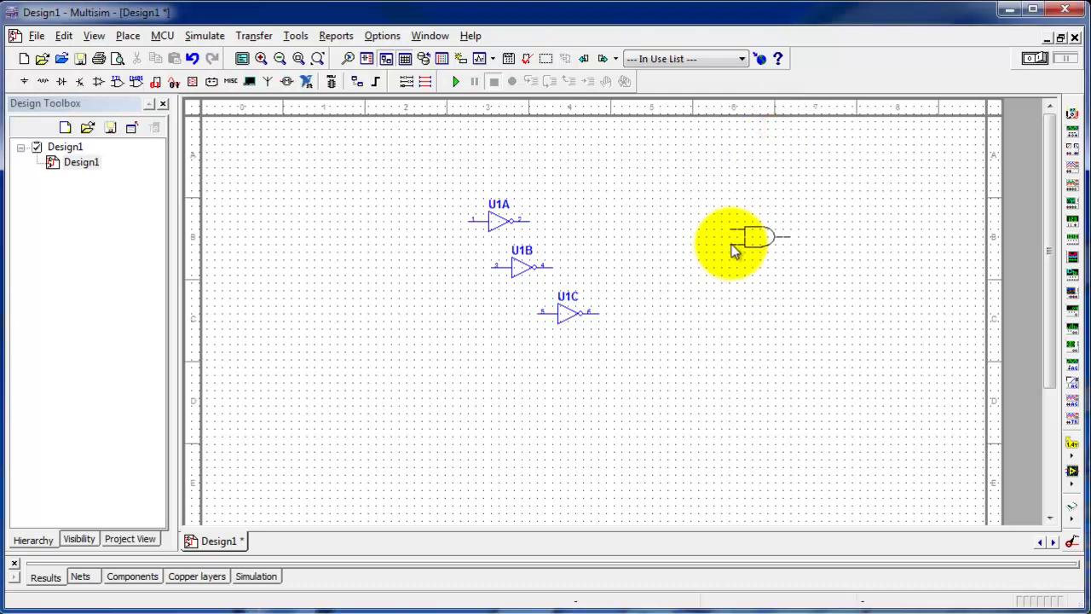
{"action": "left_click", "coordinate": [732, 245]}
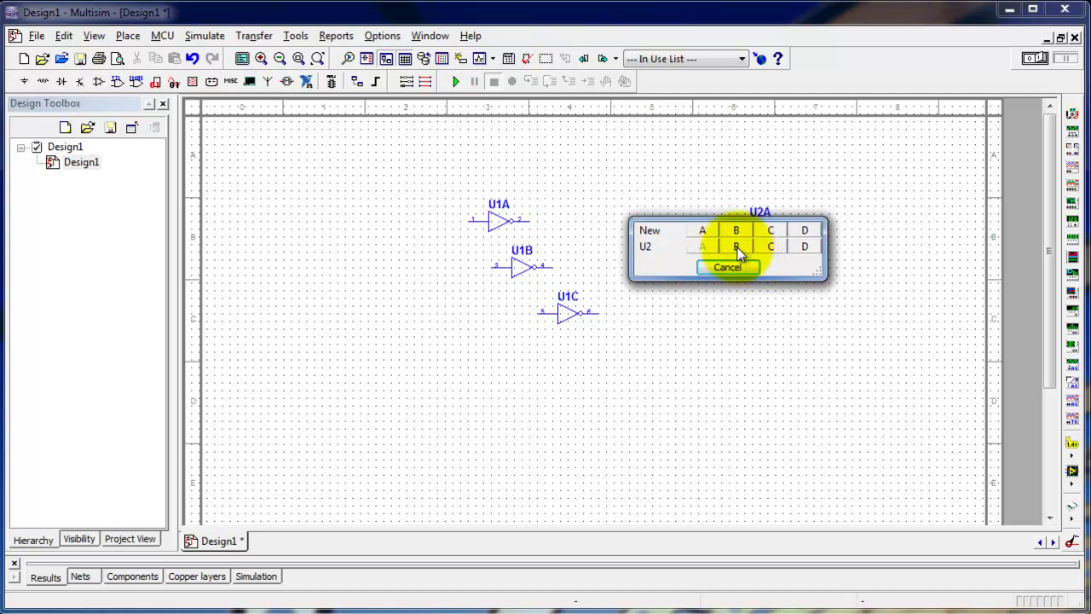
{"action": "left_click", "coordinate": [736, 247]}
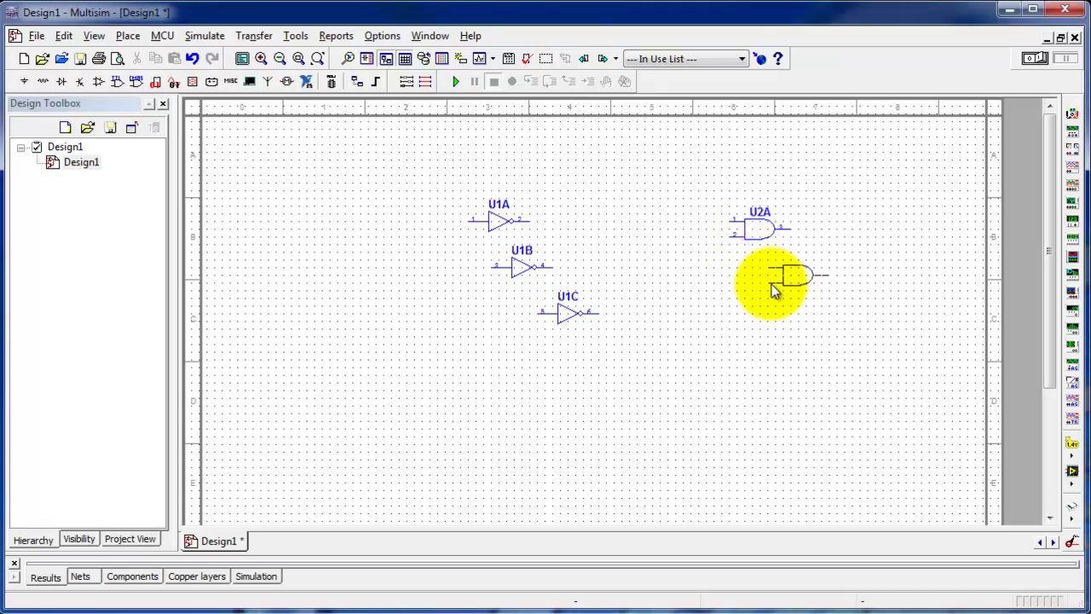
{"action": "left_click", "coordinate": [772, 283]}
{"action": "left_click", "coordinate": [742, 312]}
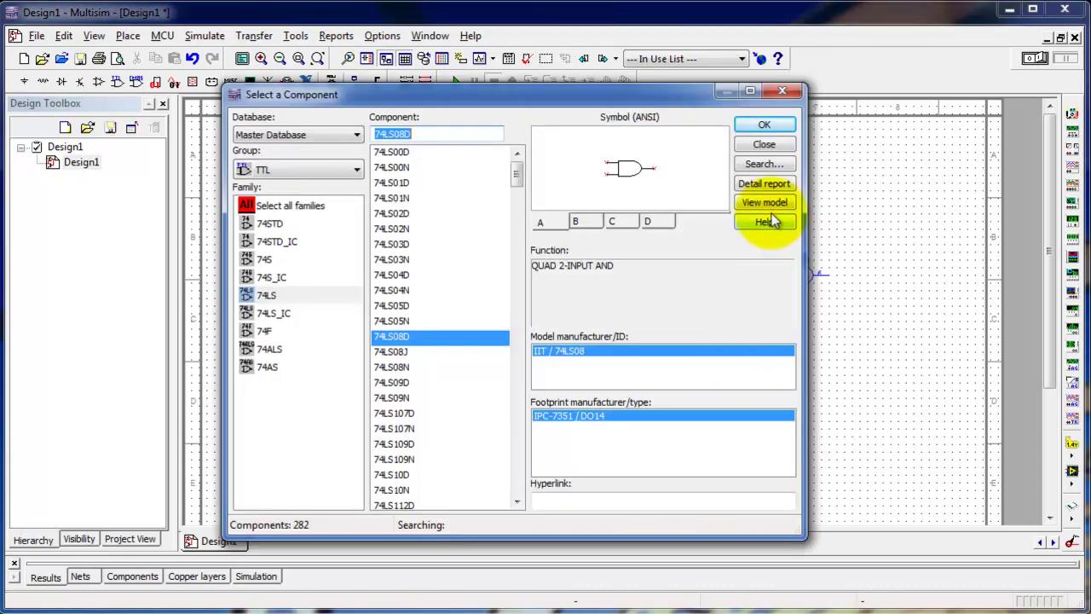
Search 74LS parts with function JK and select the 74LS76D dual JK flip-flop
{"action": "left_click", "coordinate": [767, 165]}
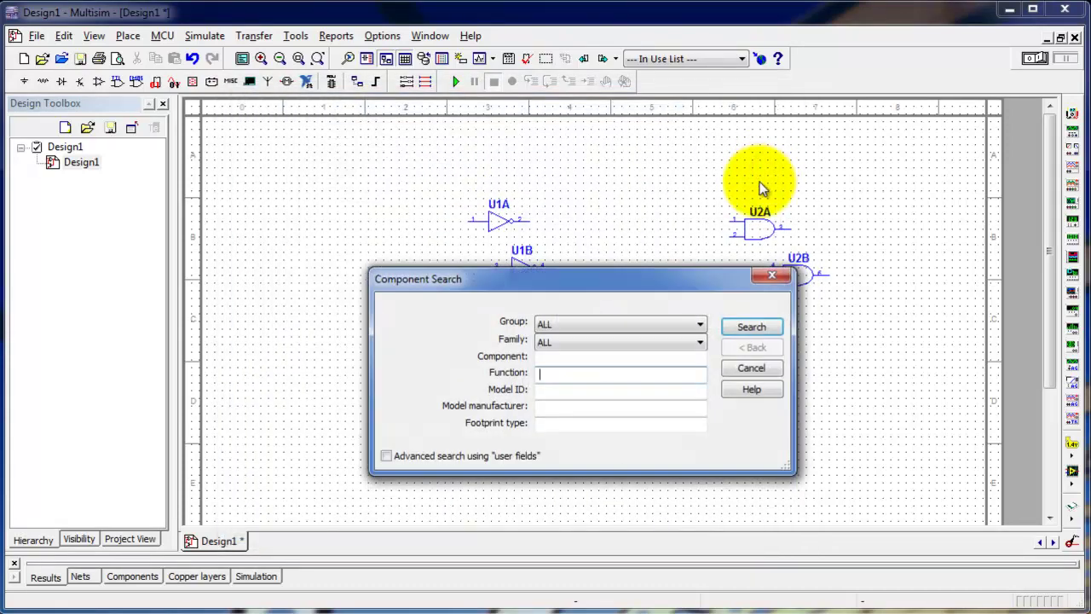
{"action": "left_click", "coordinate": [700, 342]}
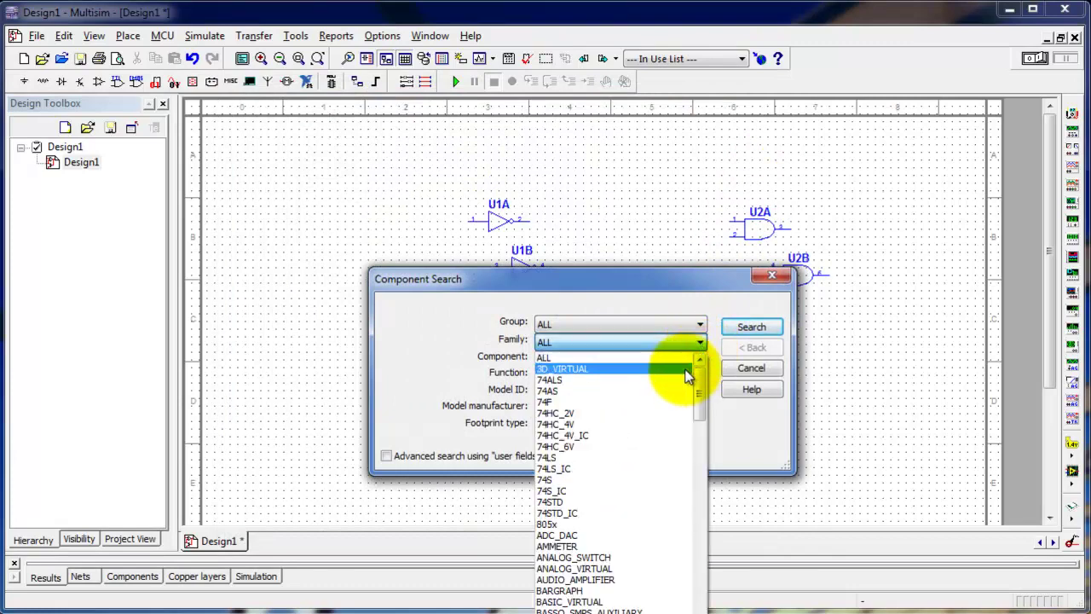
{"action": "left_click", "coordinate": [667, 461]}
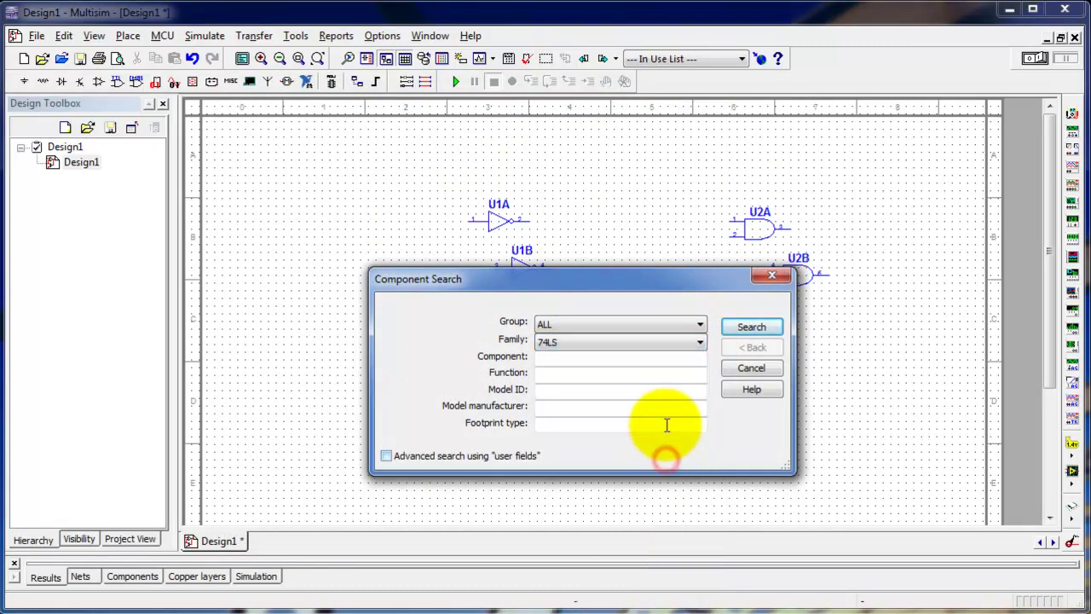
{"action": "left_click", "coordinate": [667, 376]}
{"action": "type", "text": "JK"}
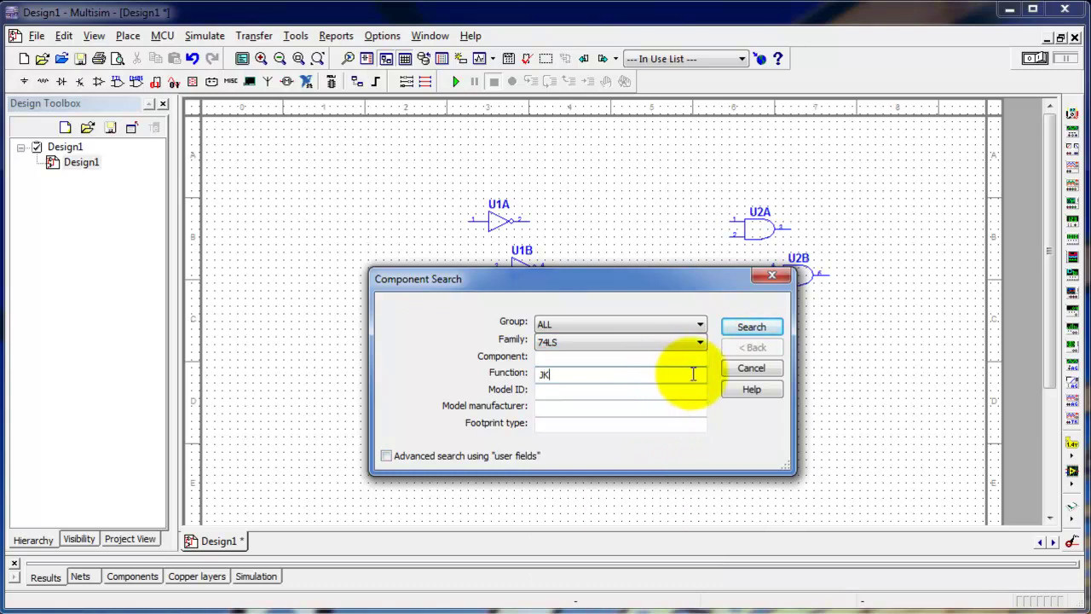
{"action": "left_click", "coordinate": [747, 326]}
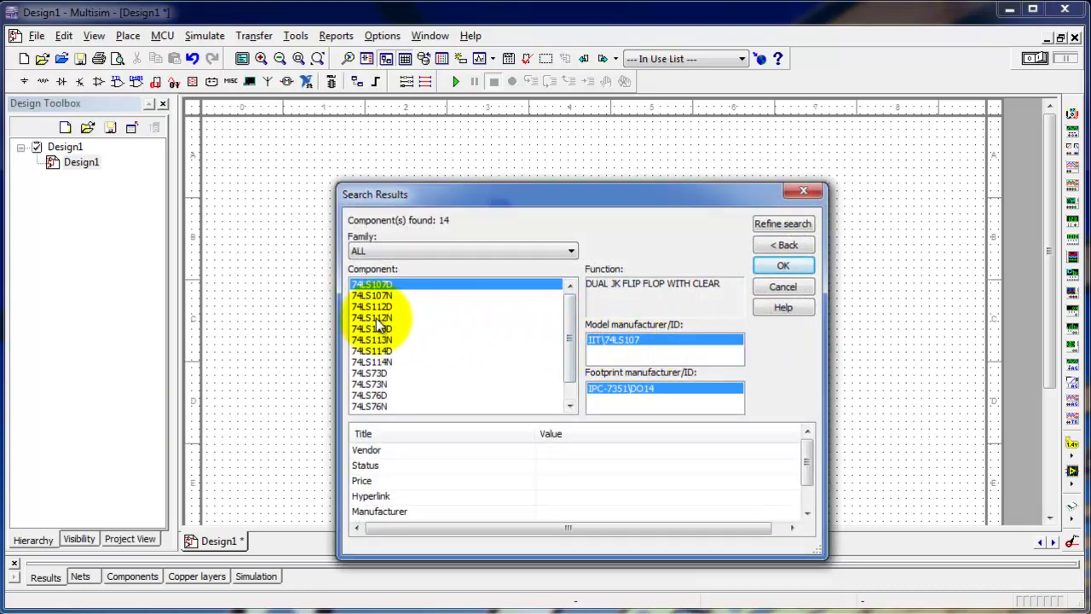
{"action": "left_click", "coordinate": [381, 375]}
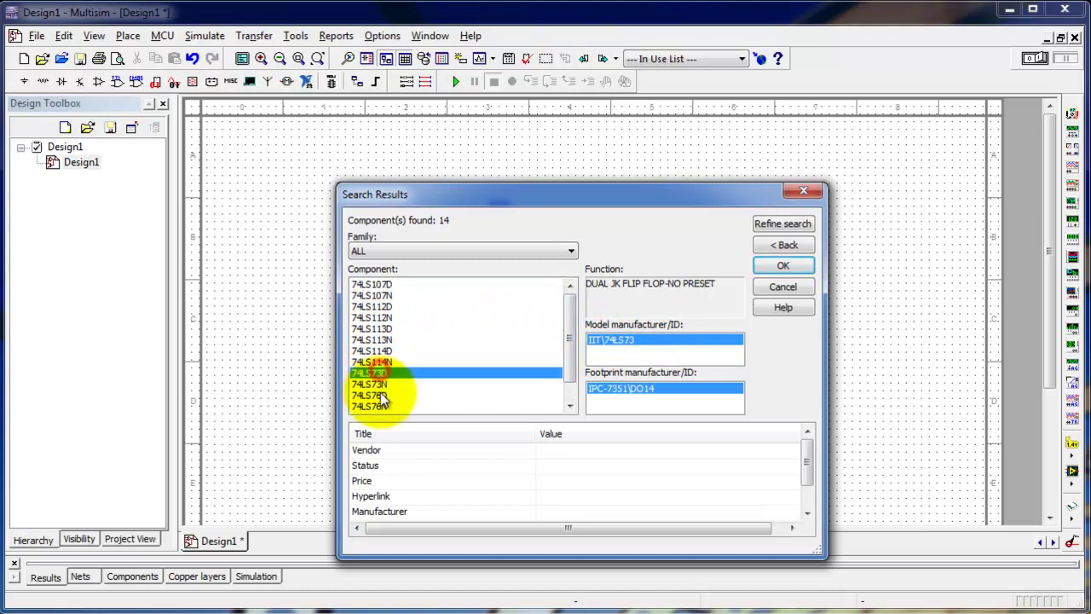
{"action": "left_click", "coordinate": [382, 397]}
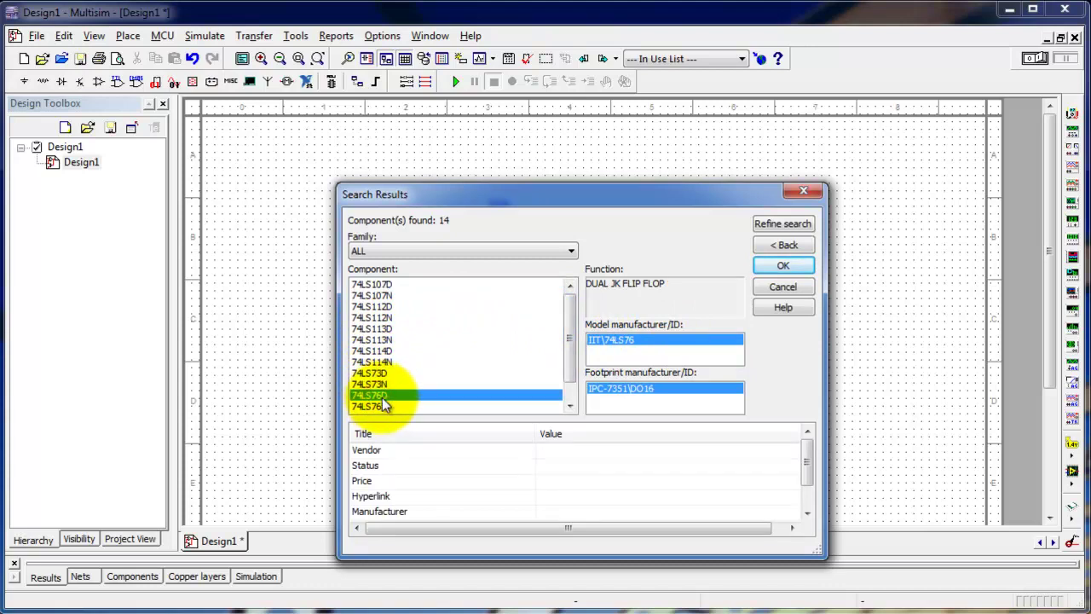
{"action": "left_click", "coordinate": [792, 264]}
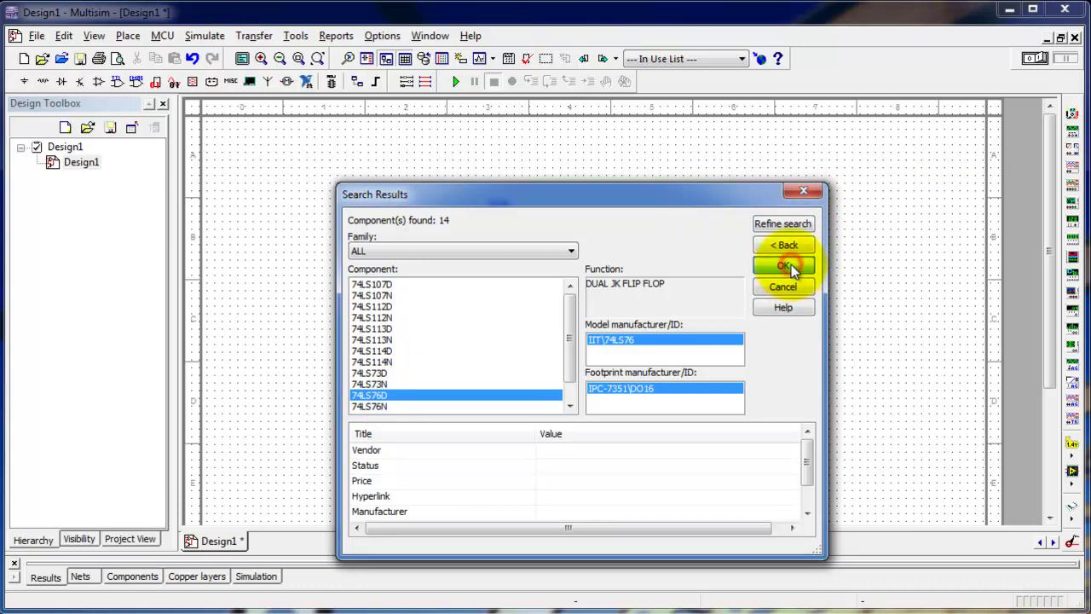
Place flip-flop section U3A below the AND gates
{"action": "left_click", "coordinate": [768, 126]}
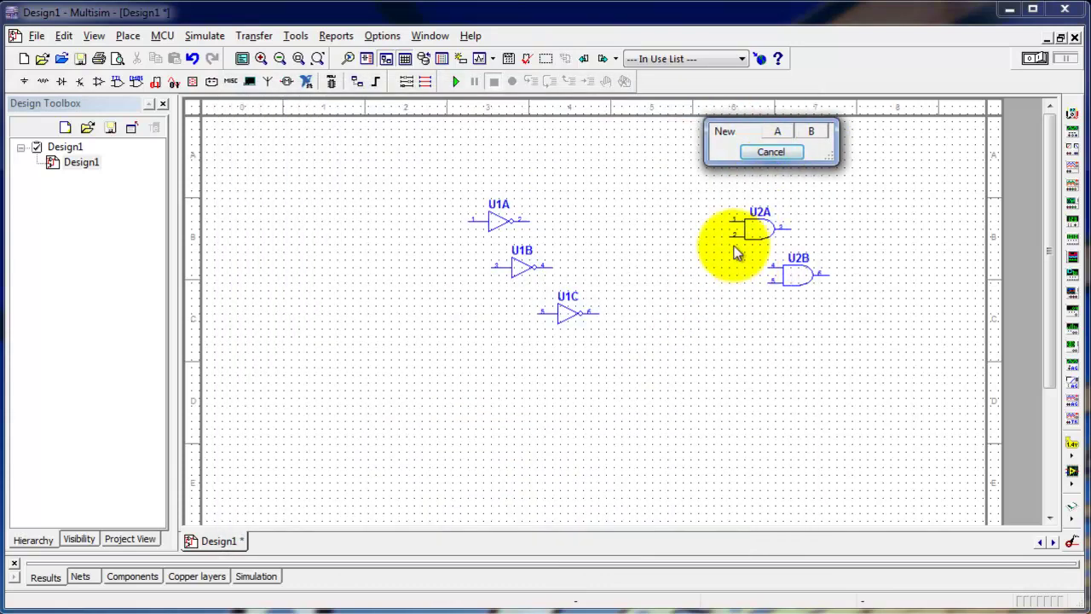
{"action": "left_click", "coordinate": [777, 131]}
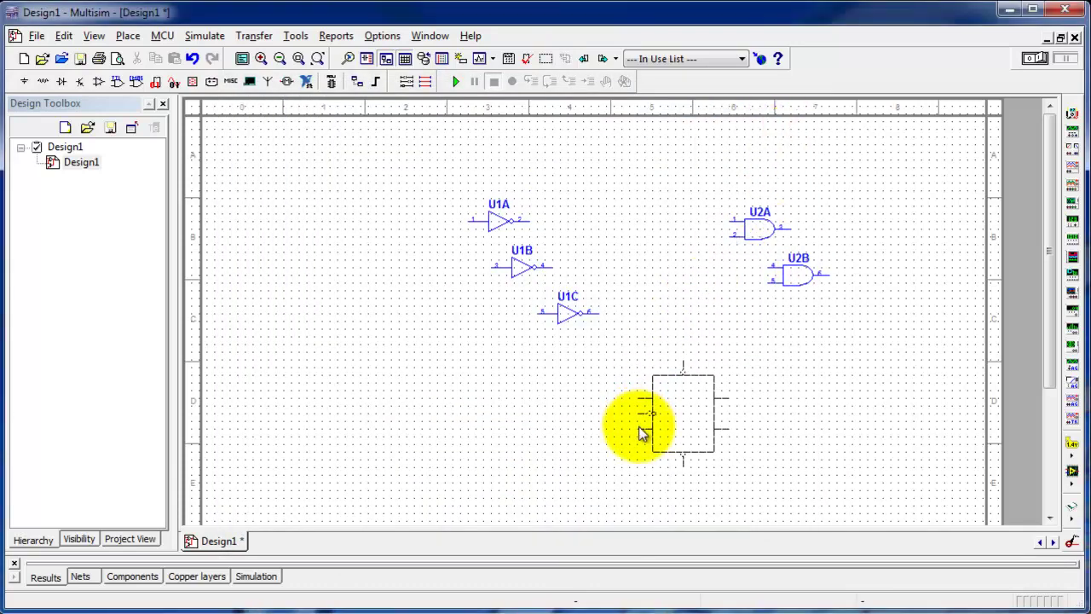
{"action": "left_click", "coordinate": [644, 434]}
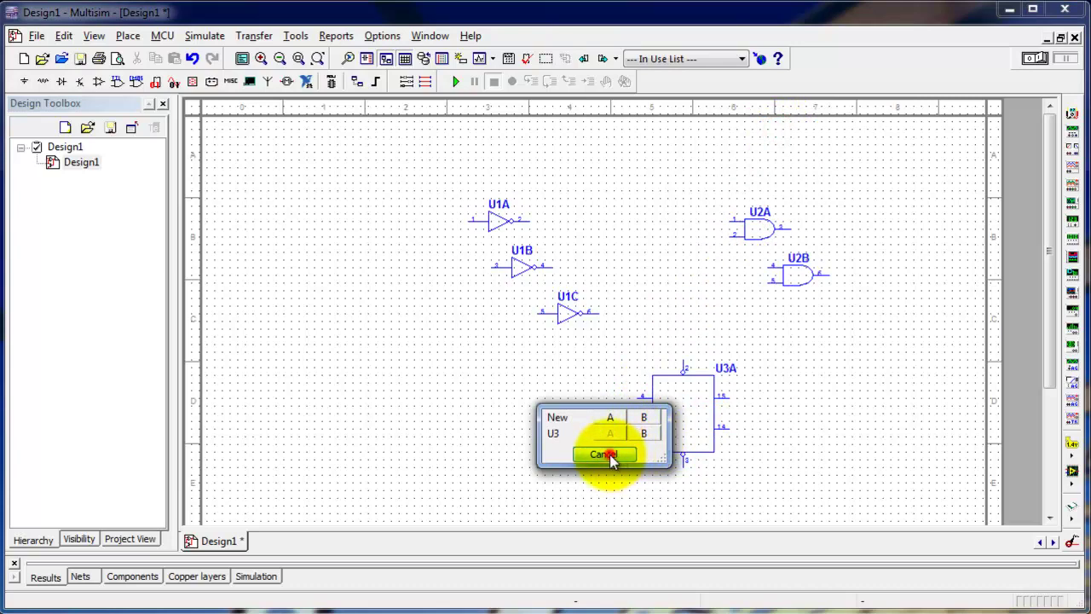
{"action": "left_click", "coordinate": [606, 455]}
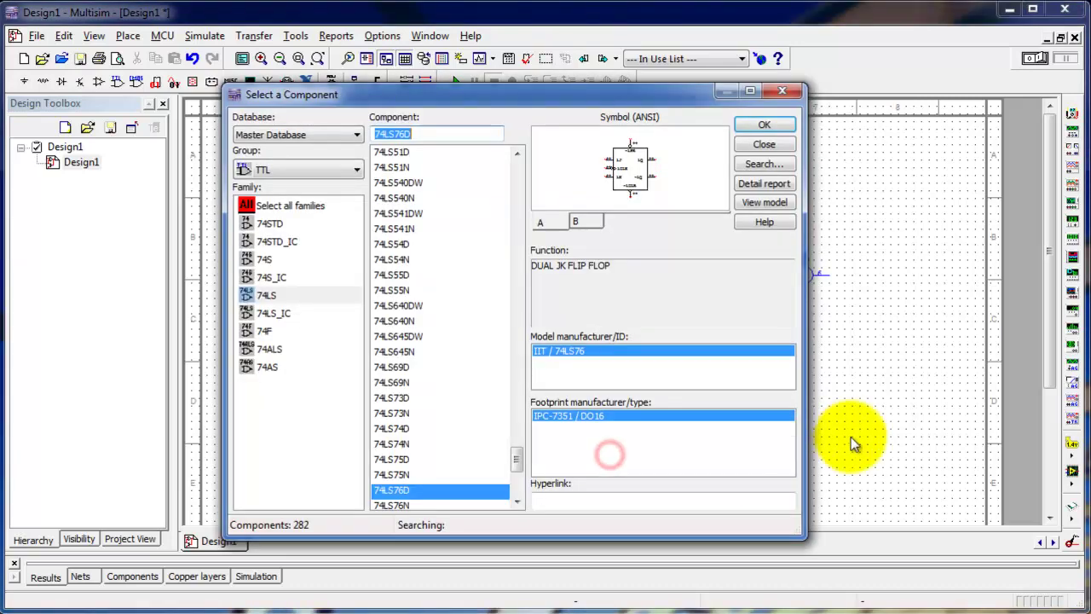
Place an on-page connector left of the inverters and name it A
{"action": "left_click", "coordinate": [792, 91]}
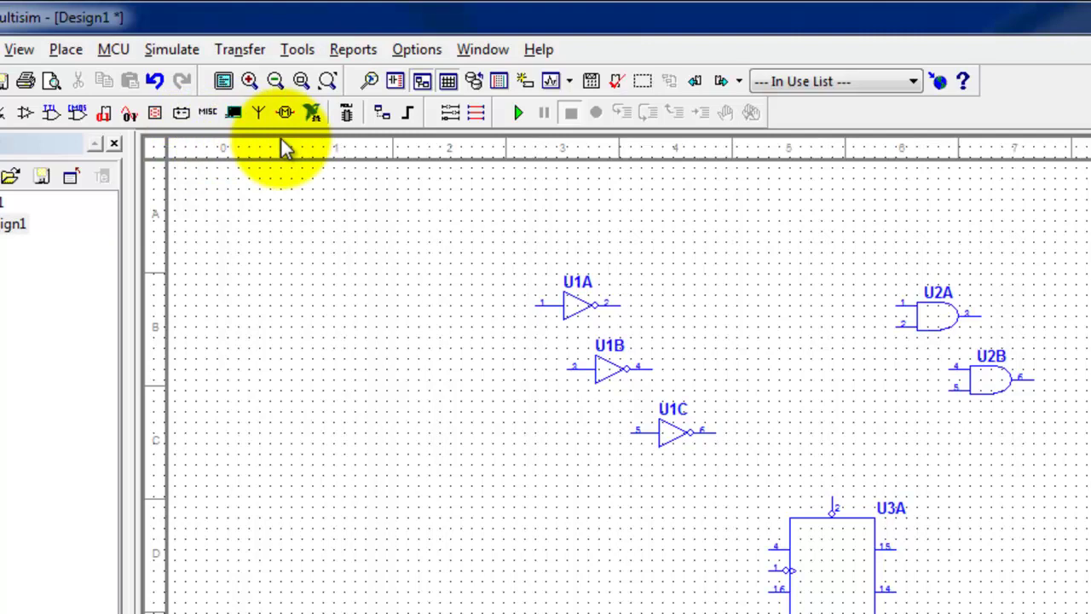
{"action": "left_click", "coordinate": [86, 51]}
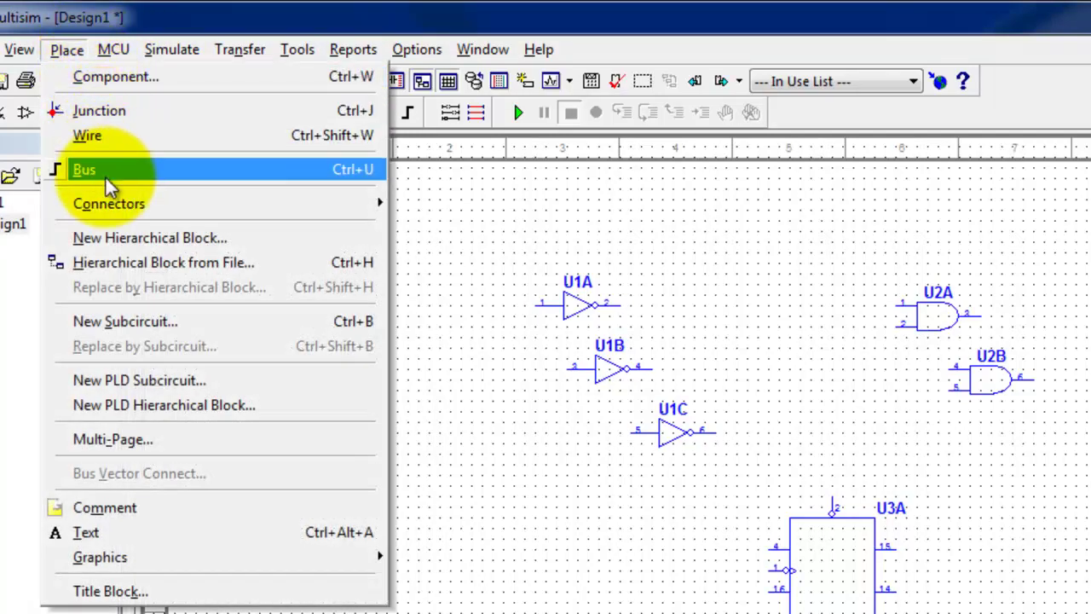
{"action": "mouse_move", "coordinate": [235, 208]}
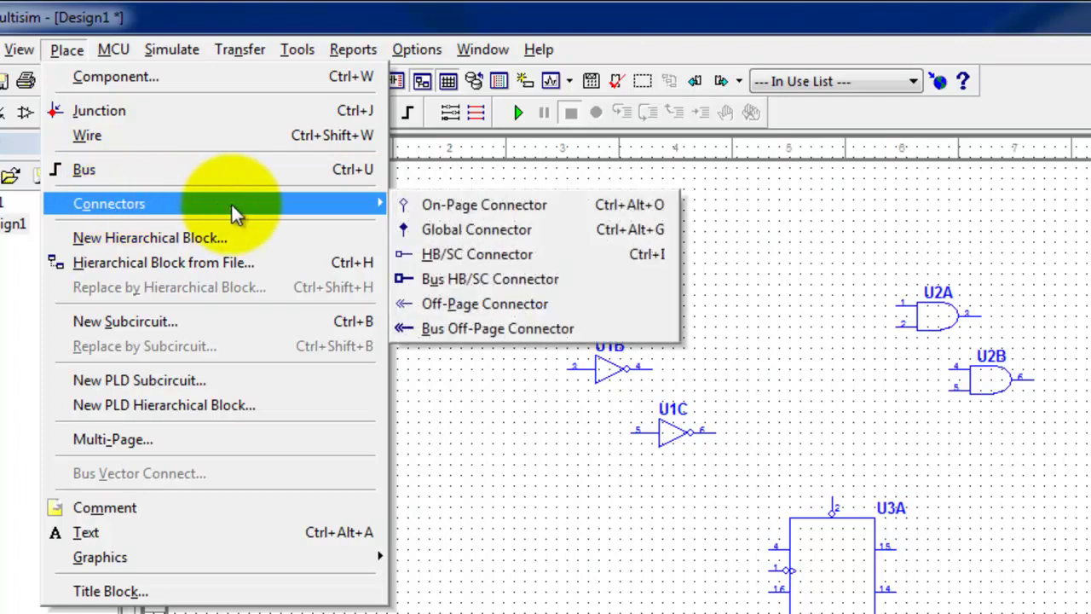
{"action": "left_click", "coordinate": [475, 209]}
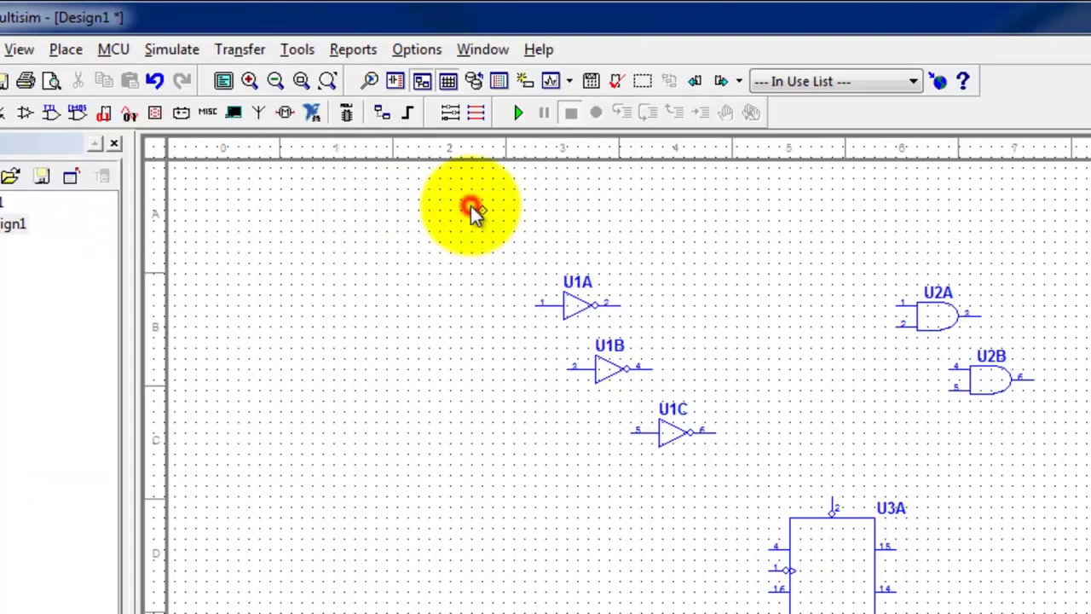
{"action": "left_click", "coordinate": [327, 278]}
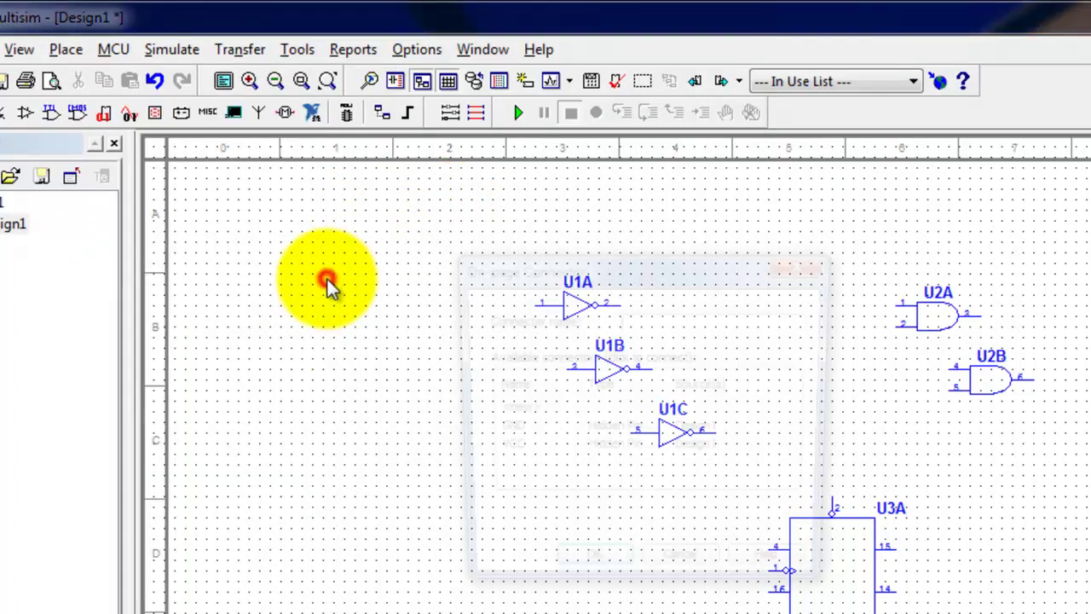
{"action": "type", "text": "A"}
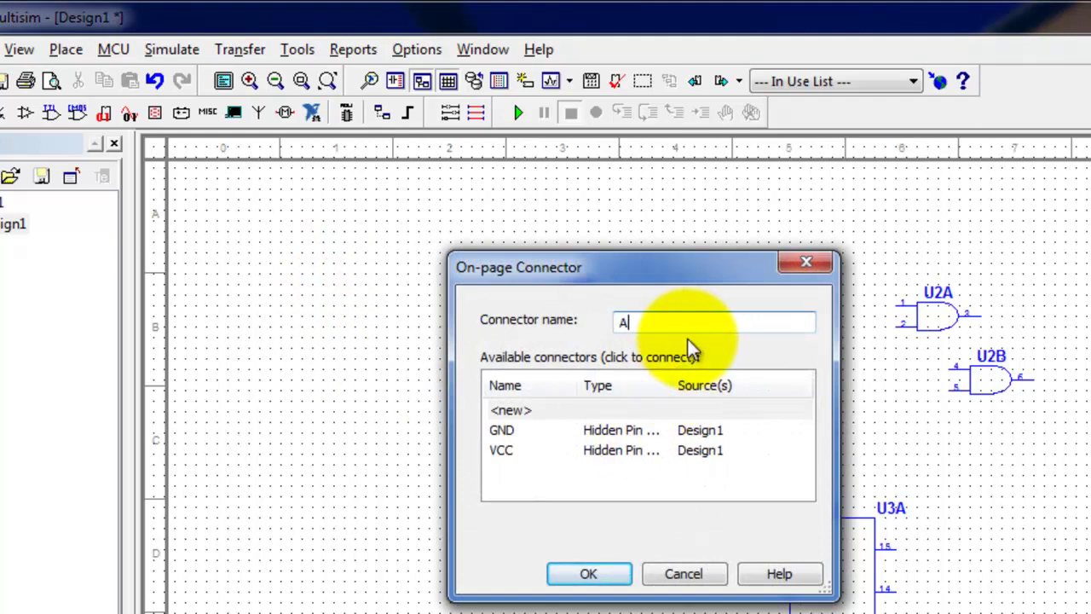
{"action": "left_click", "coordinate": [565, 576]}
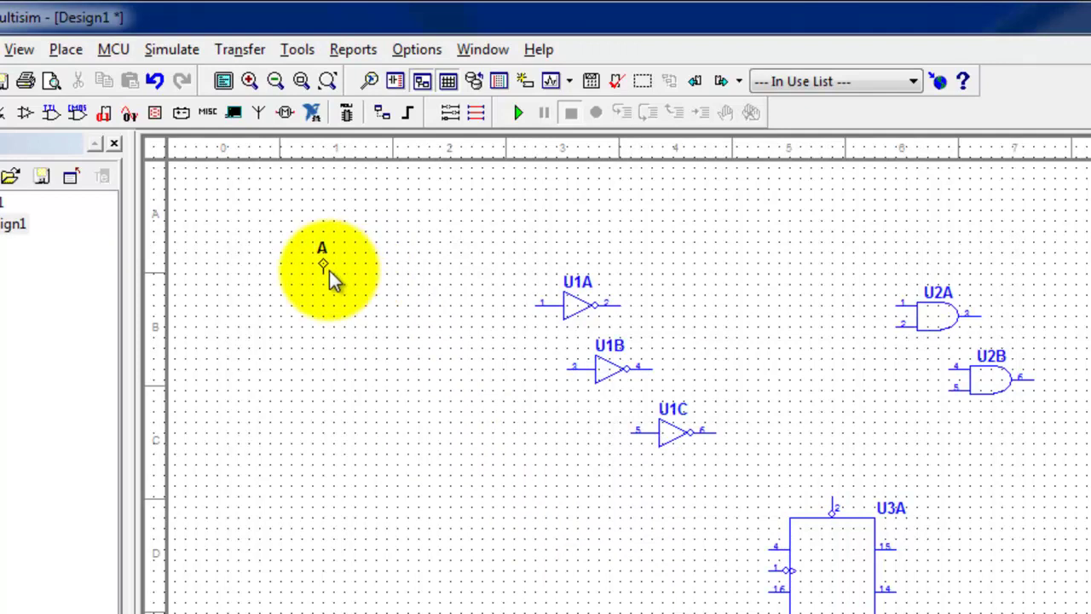
Rotate connector A with Ctrl+R and move it level with U1A's input
{"action": "left_click", "coordinate": [325, 269]}
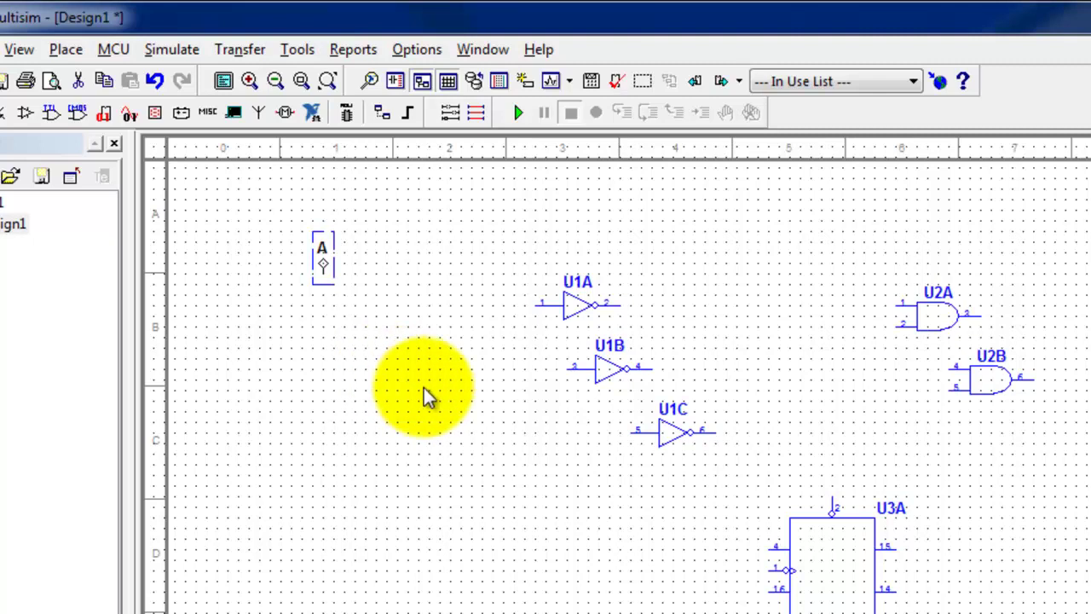
{"action": "key", "text": "ctrl+r"}
{"action": "key", "text": "ctrl+r"}
{"action": "key", "text": "ctrl+r"}
{"action": "left_click", "coordinate": [324, 265]}
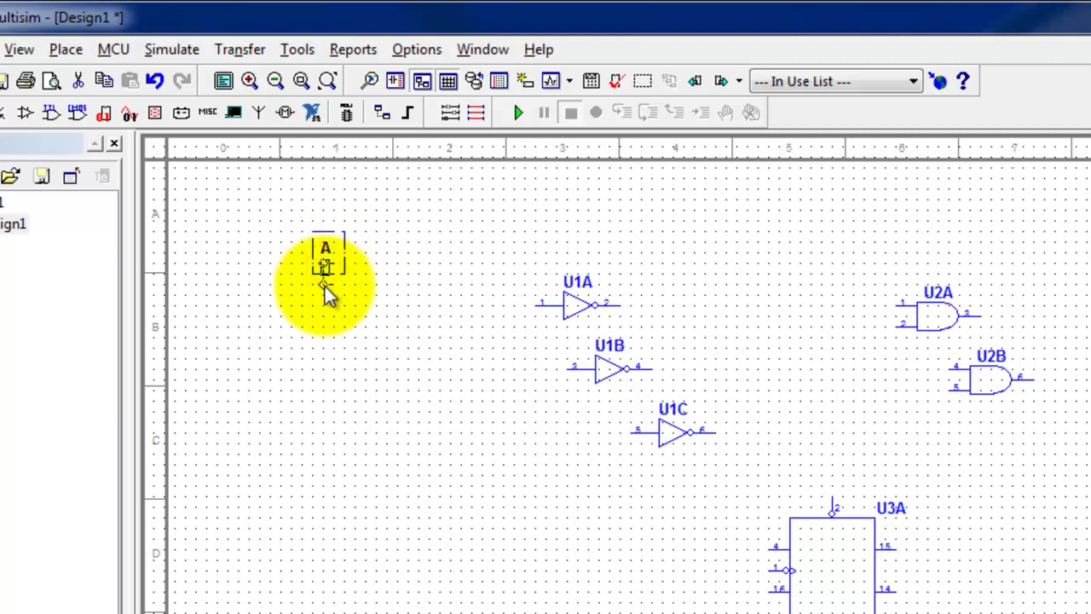
{"action": "left_click_drag", "start_coordinate": [329, 294], "coordinate": [329, 298]}
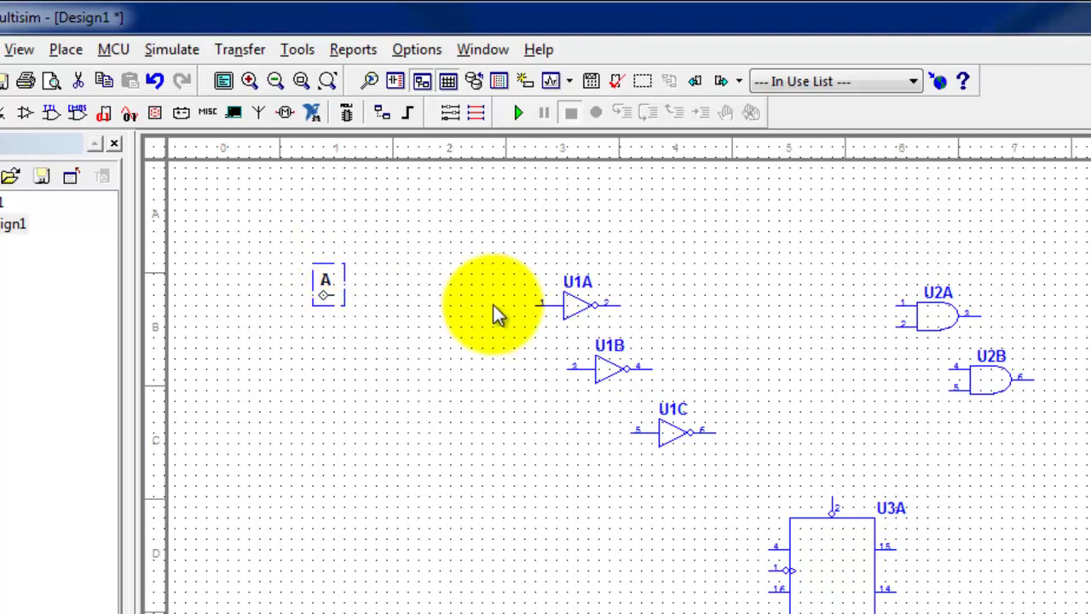
Draw a trial wire from U1A's input to connector A, delete it, and reselect A
{"action": "left_click", "coordinate": [531, 303]}
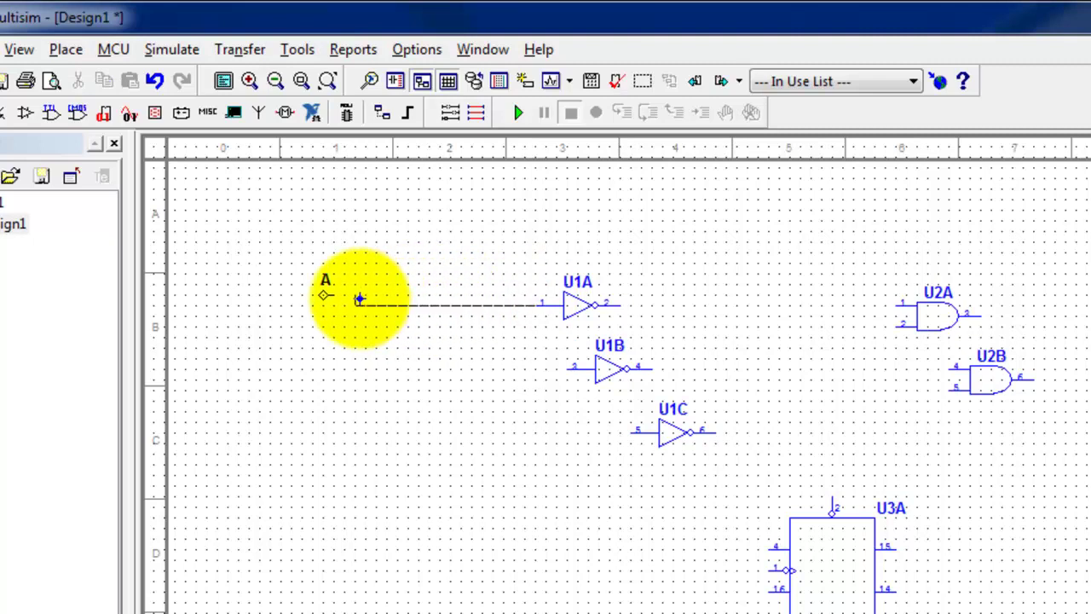
{"action": "left_click", "coordinate": [433, 297]}
{"action": "left_click", "coordinate": [334, 296]}
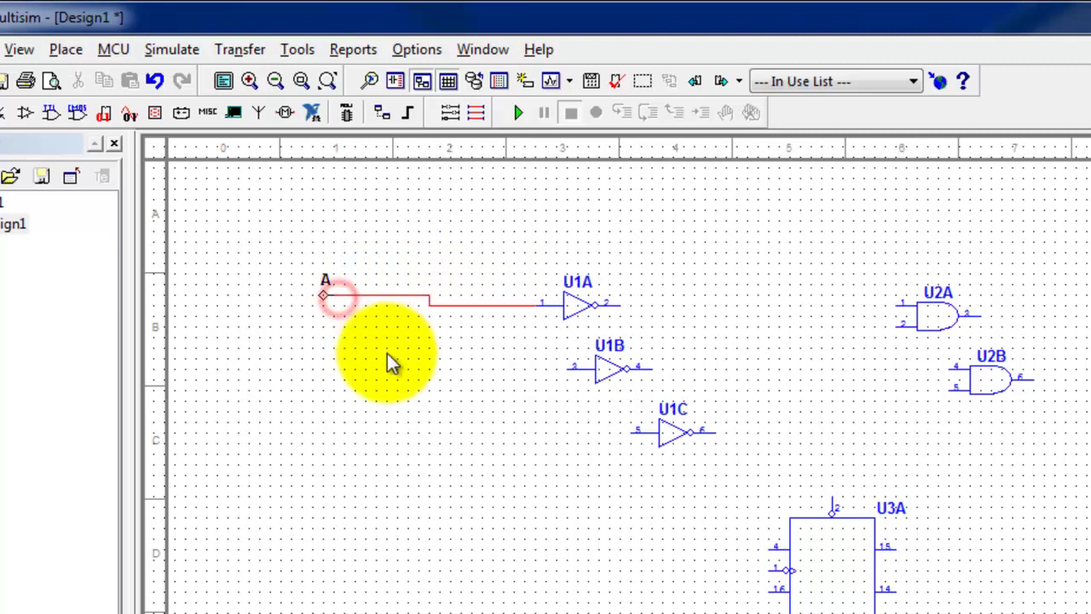
{"action": "left_click", "coordinate": [444, 307]}
{"action": "key", "text": "Delete"}
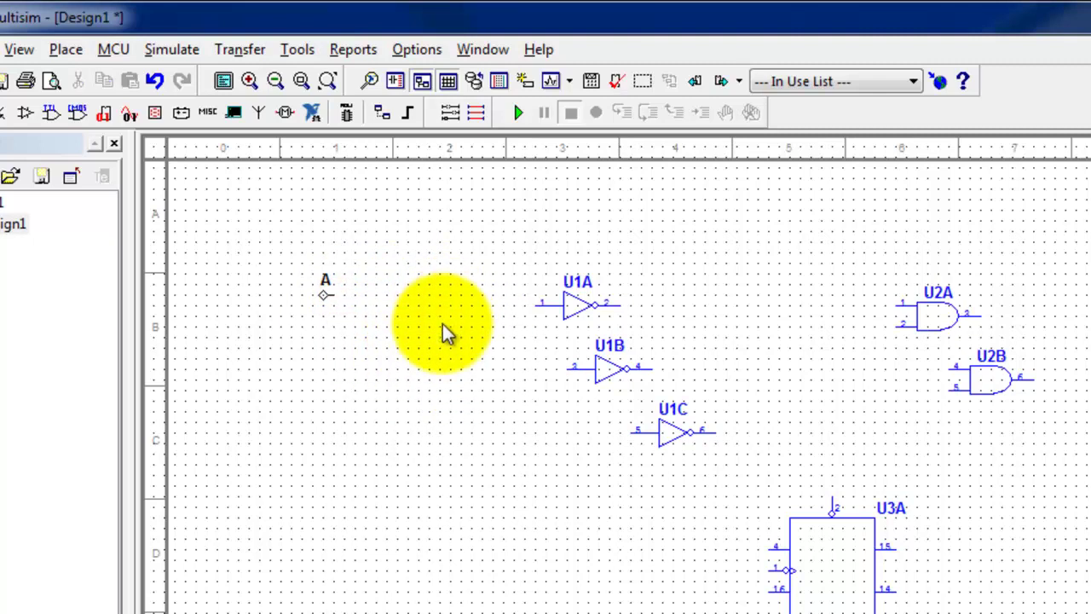
{"action": "left_click", "coordinate": [291, 260]}
{"action": "left_click_drag", "start_coordinate": [338, 338], "coordinate": [359, 348]}
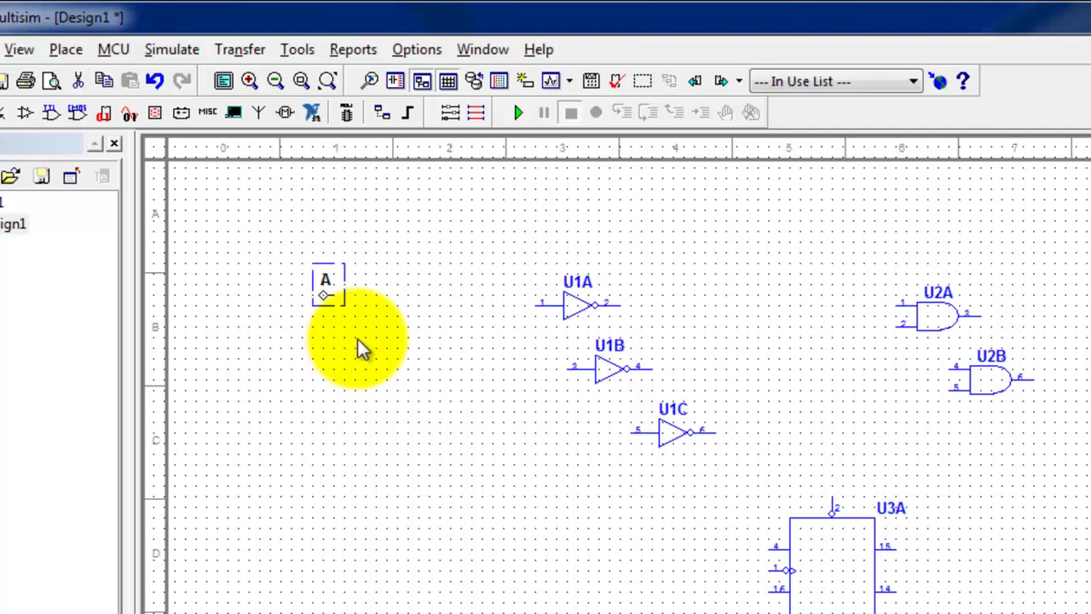
Paste two copies of connector A stacked below it
{"action": "left_click", "coordinate": [317, 405]}
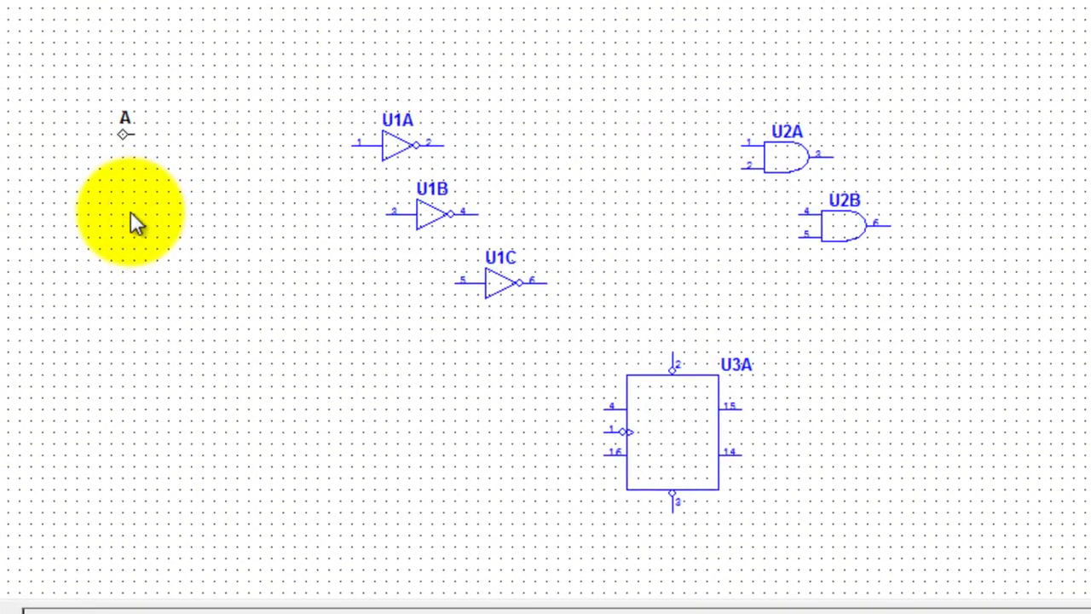
{"action": "key", "text": "ctrl+v"}
{"action": "left_click", "coordinate": [135, 227]}
{"action": "left_click", "coordinate": [129, 344]}
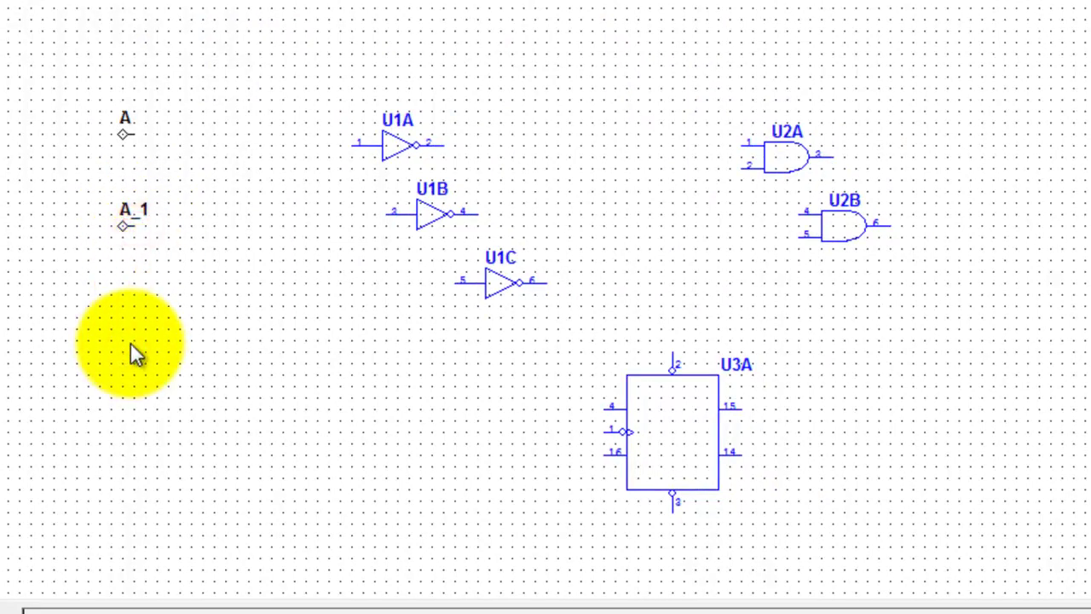
{"action": "key", "text": "ctrl+v"}
{"action": "left_click", "coordinate": [138, 314]}
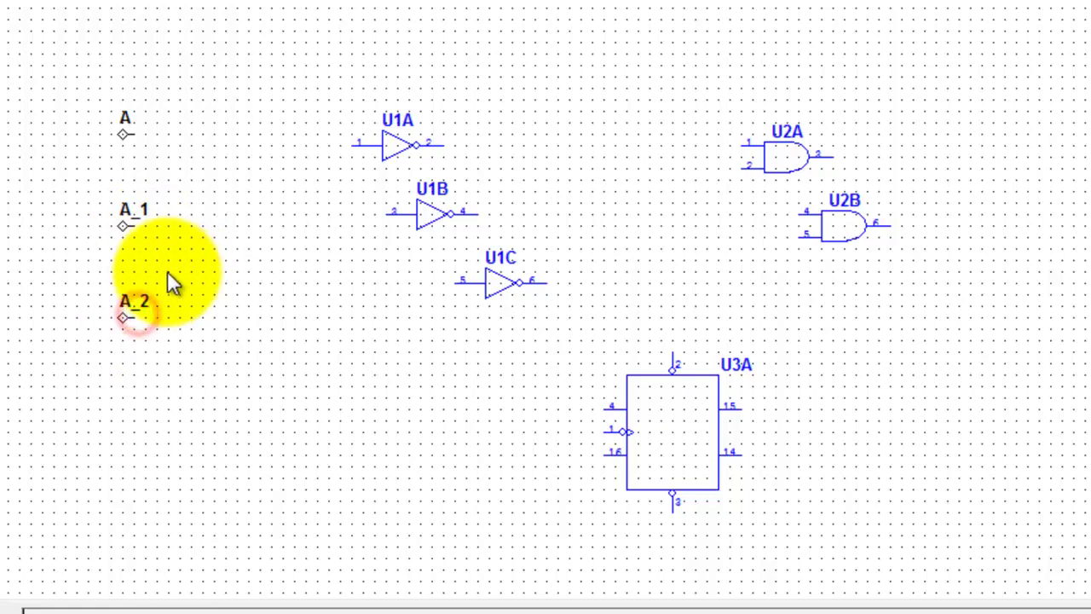
Rename the copies A_1 and A_2 to B and C
{"action": "double_click", "coordinate": [135, 209]}
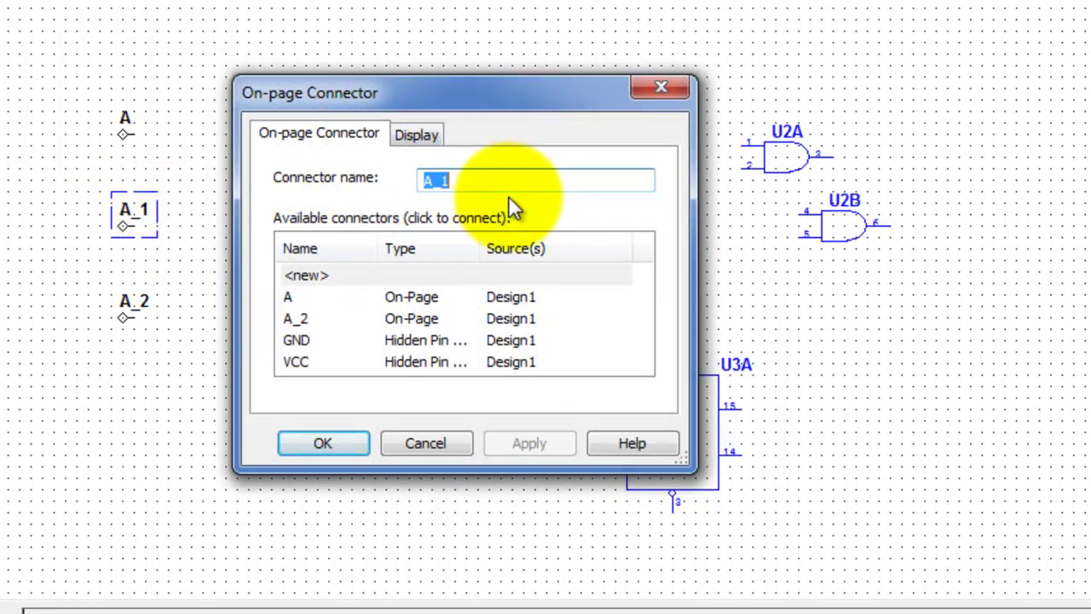
{"action": "type", "text": "B"}
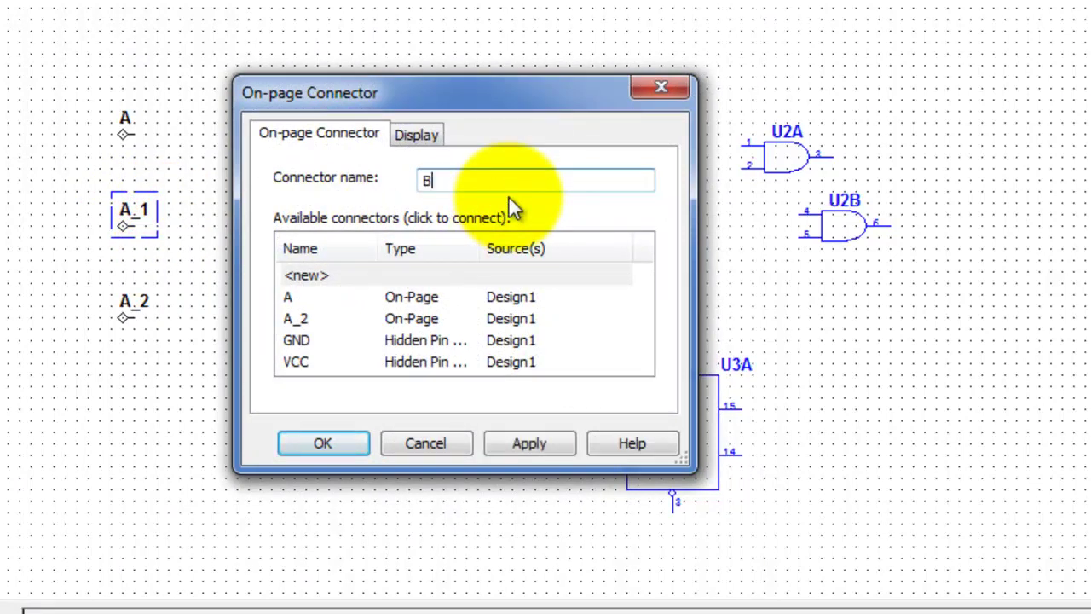
{"action": "left_click", "coordinate": [350, 444]}
{"action": "double_click", "coordinate": [131, 297]}
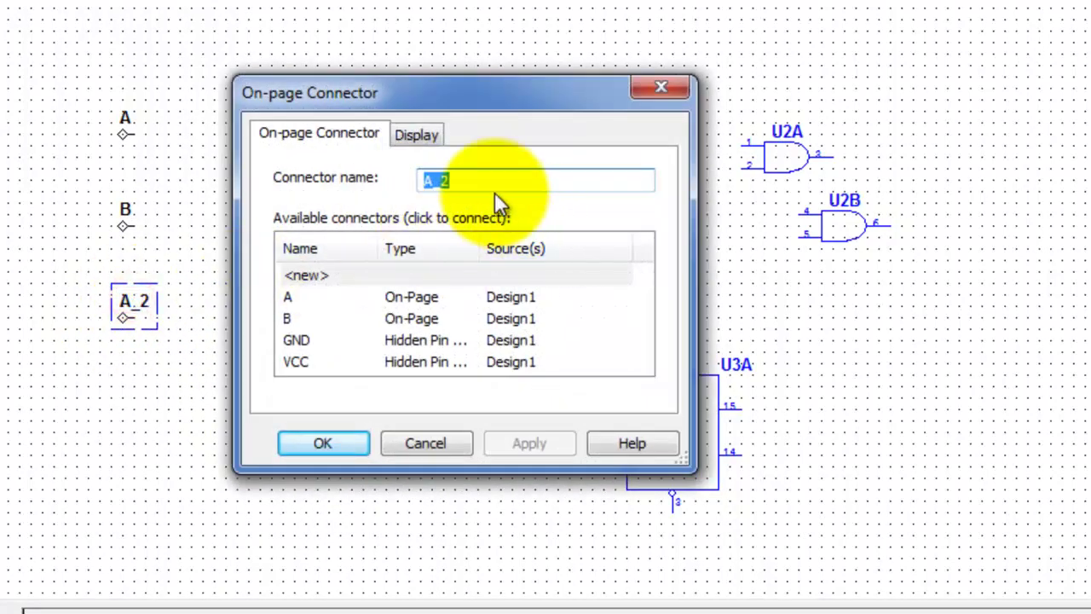
{"action": "type", "text": "C"}
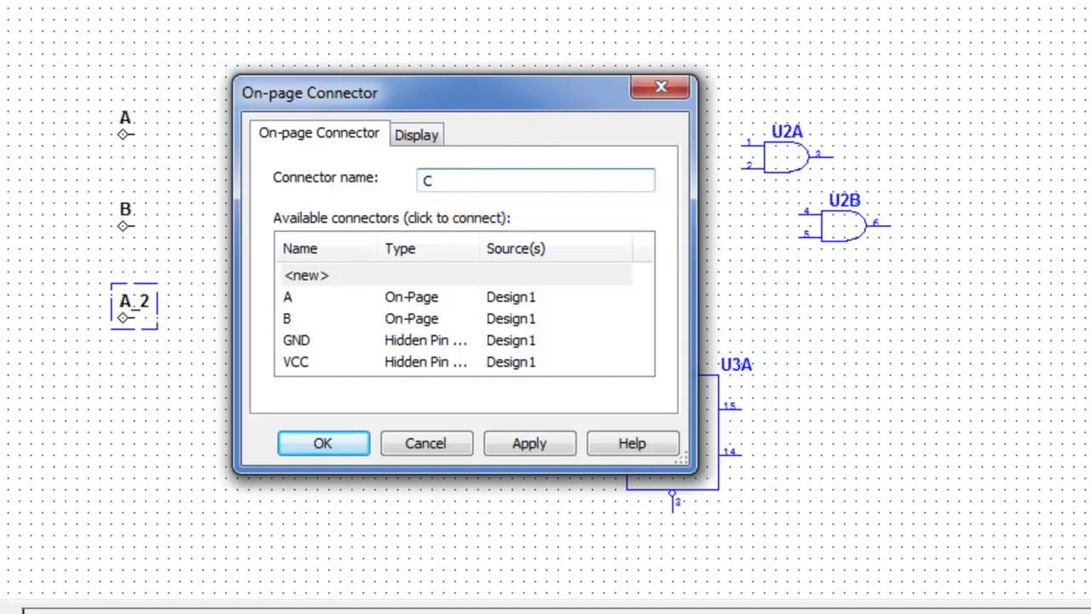
{"action": "left_click", "coordinate": [319, 446]}
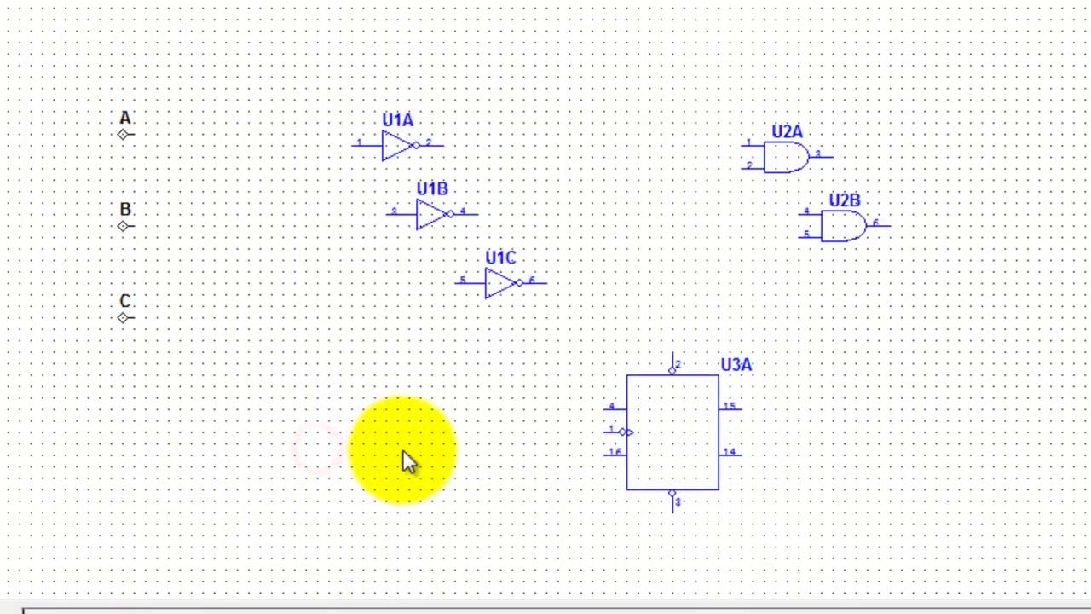
Place a new connector right of U2B, aligned with U2B's output
{"action": "left_click", "coordinate": [1008, 247]}
{"action": "left_click", "coordinate": [1008, 233]}
{"action": "left_click", "coordinate": [994, 239]}
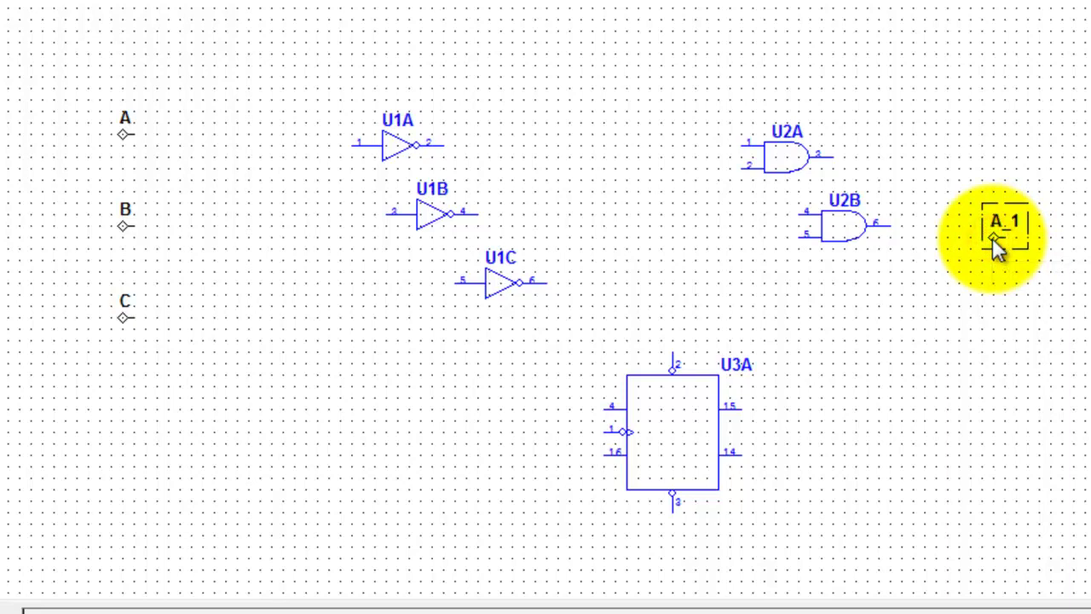
{"action": "left_click_drag", "start_coordinate": [998, 244], "coordinate": [1017, 271]}
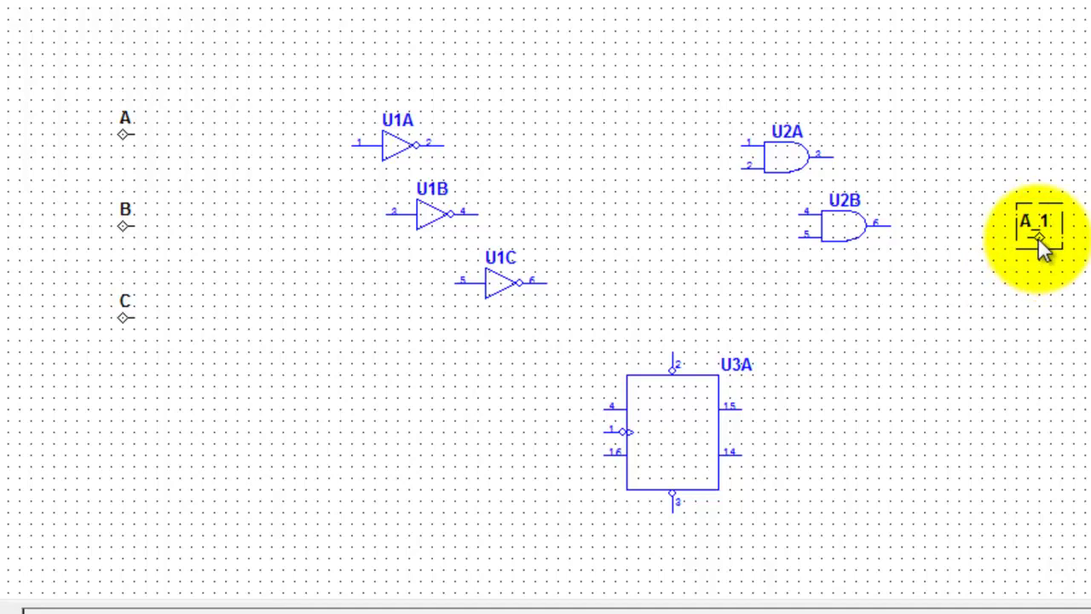
{"action": "left_click_drag", "start_coordinate": [1039, 236], "coordinate": [1038, 227]}
{"action": "left_click", "coordinate": [1045, 298]}
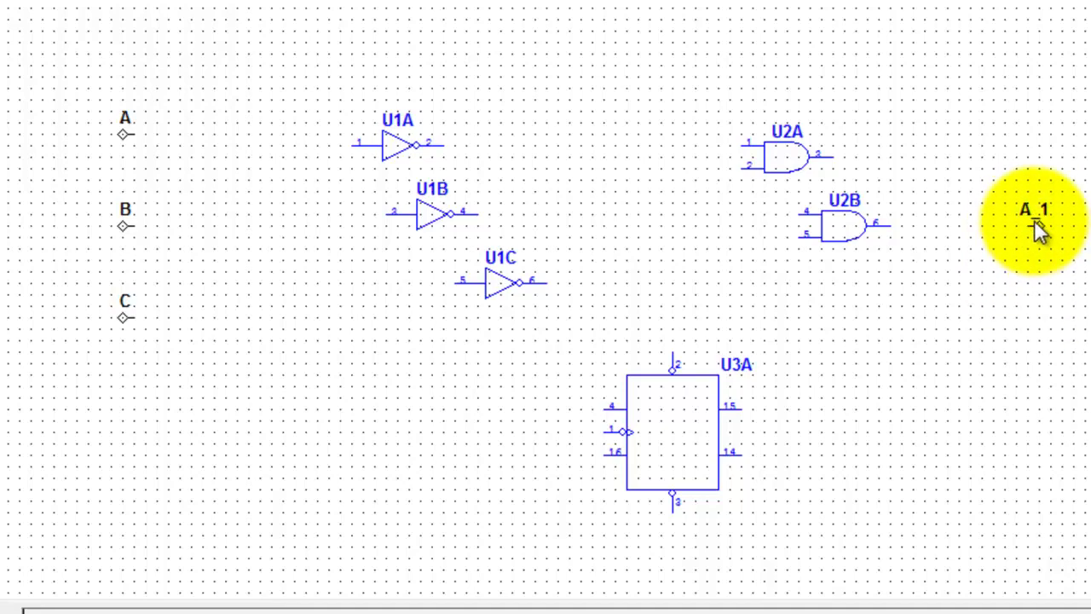
Rename that connector to Out and start a wire from its pin
{"action": "double_click", "coordinate": [1028, 216]}
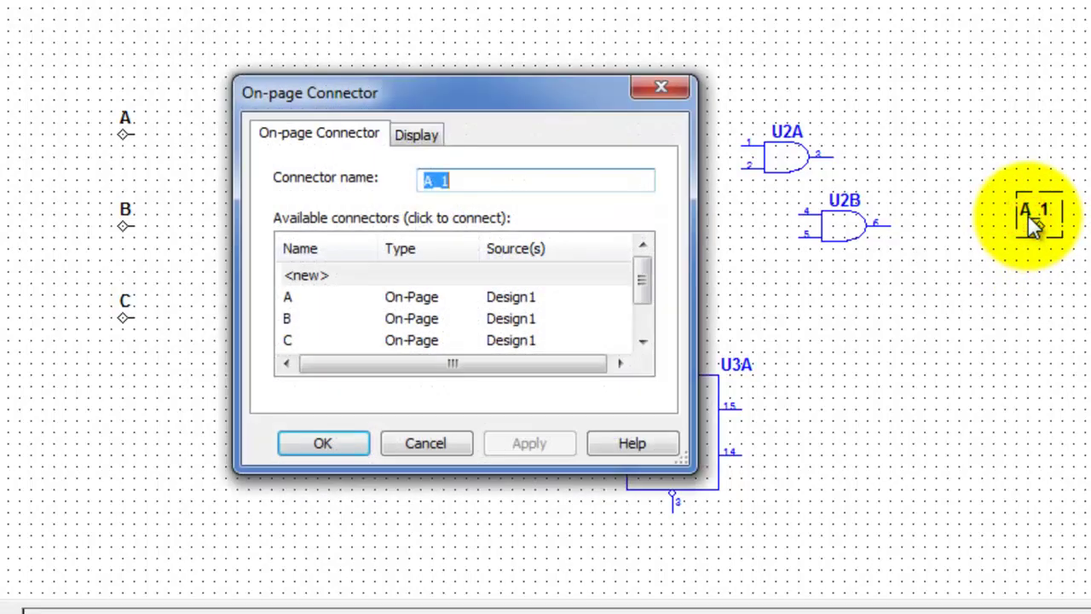
{"action": "type", "text": "Out"}
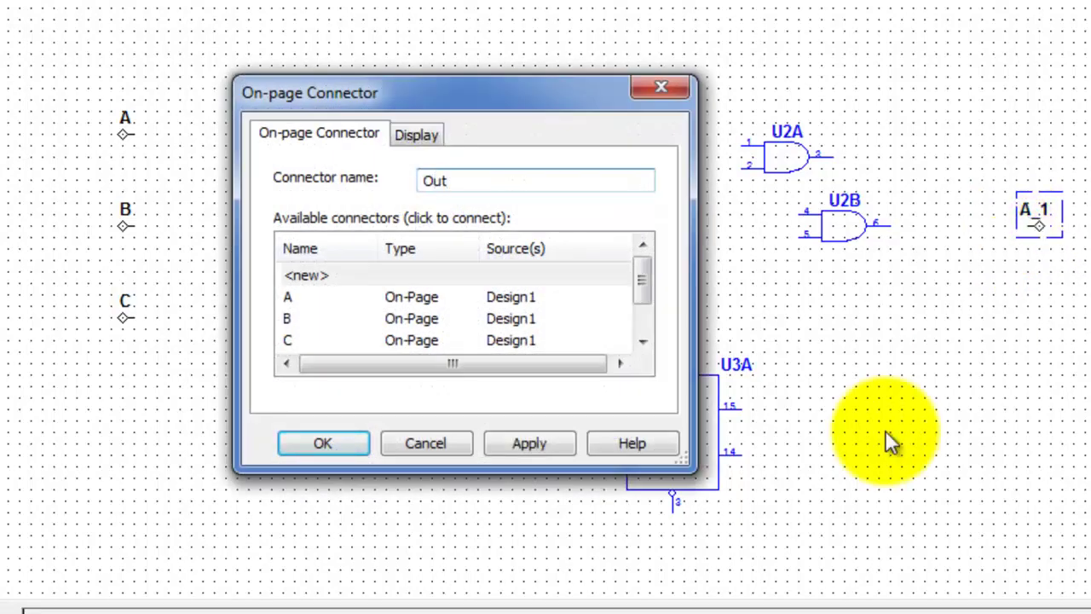
{"action": "left_click", "coordinate": [357, 458]}
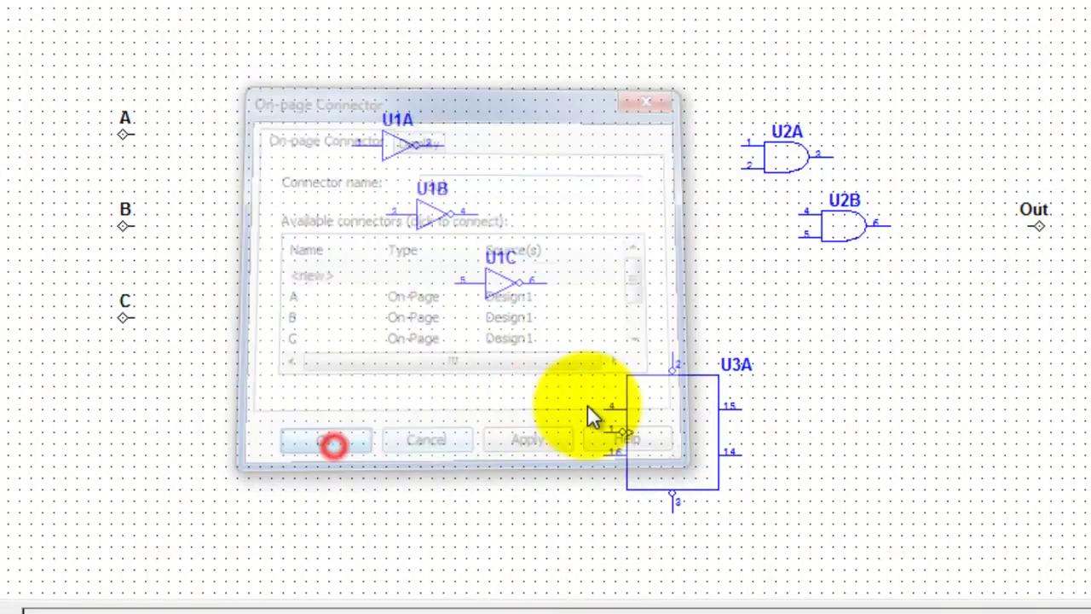
{"action": "left_click", "coordinate": [1023, 225]}
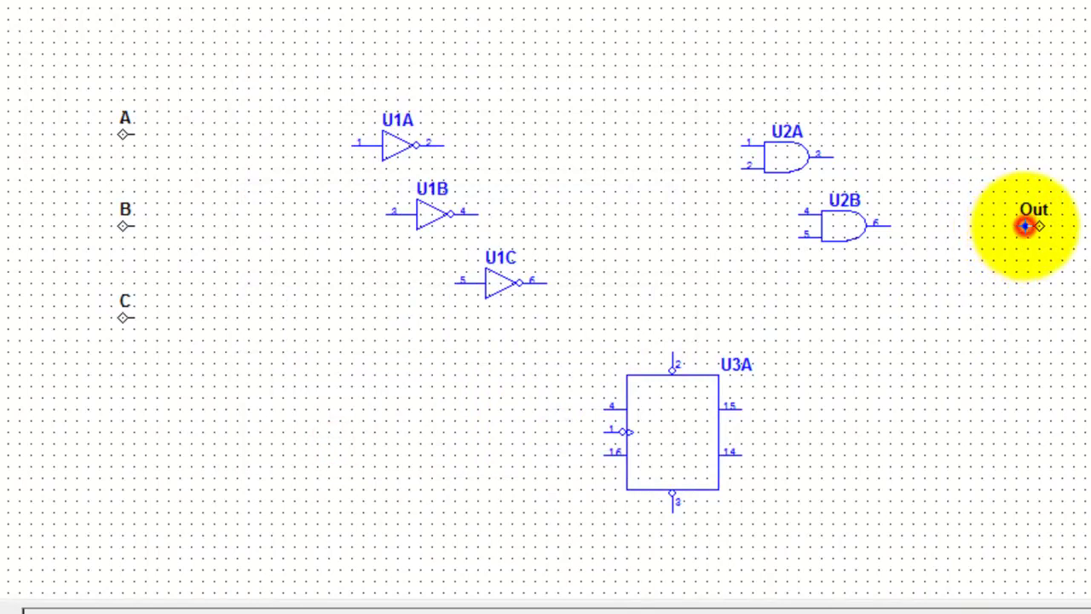